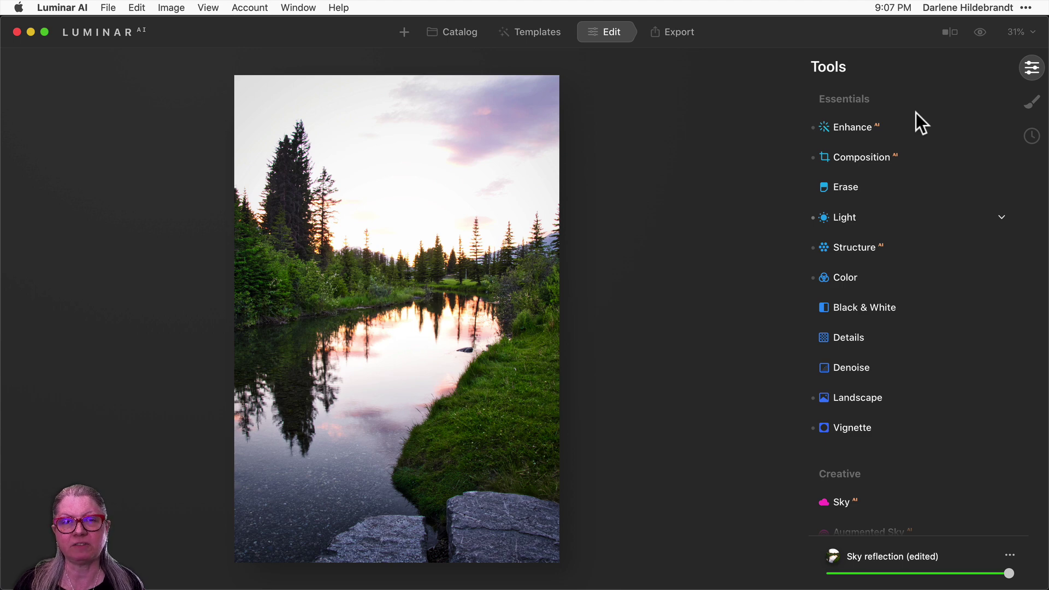
Compare the river photo with its unedited original using the backslash before/after view.
{"action": "key", "text": "backslash"}
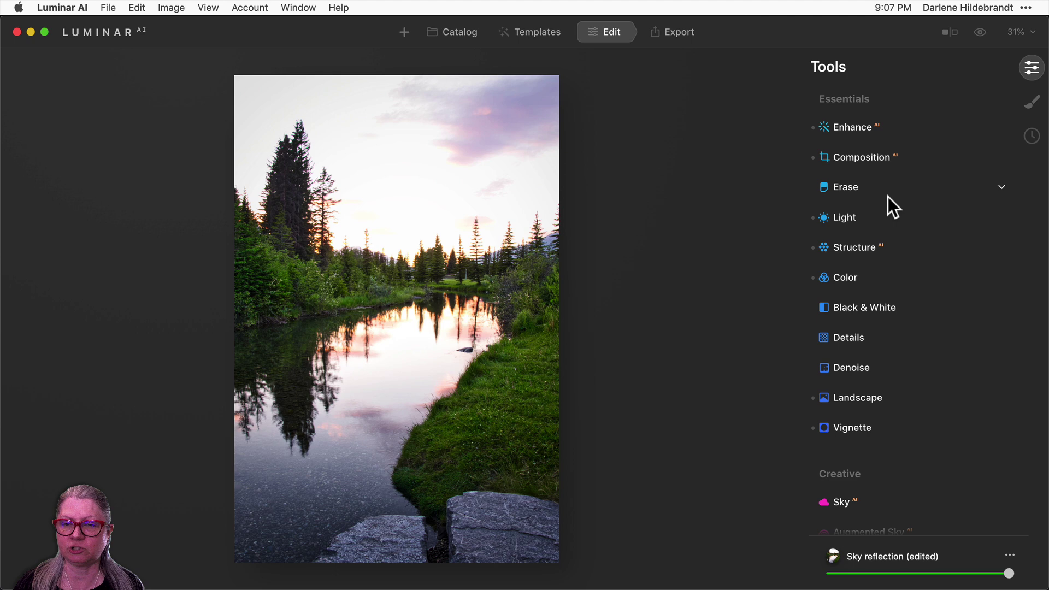
Expand the Sky AI tool in the Creative section to show its replacement settings.
{"action": "scroll", "coordinate": [887, 197], "scroll_direction": "down", "scroll_amount": 8}
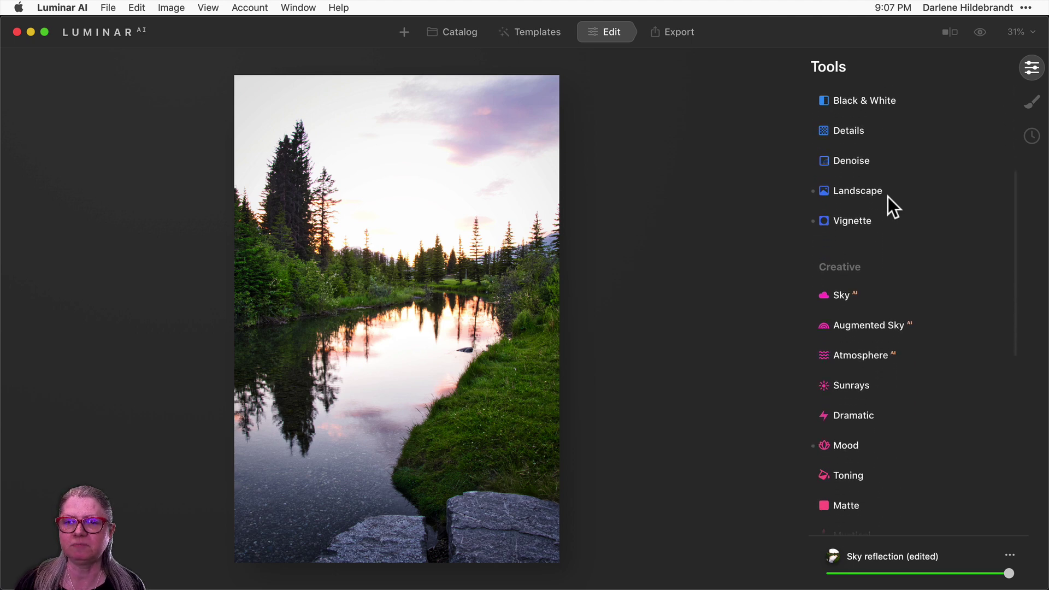
{"action": "scroll", "coordinate": [888, 197], "scroll_direction": "down", "scroll_amount": 6}
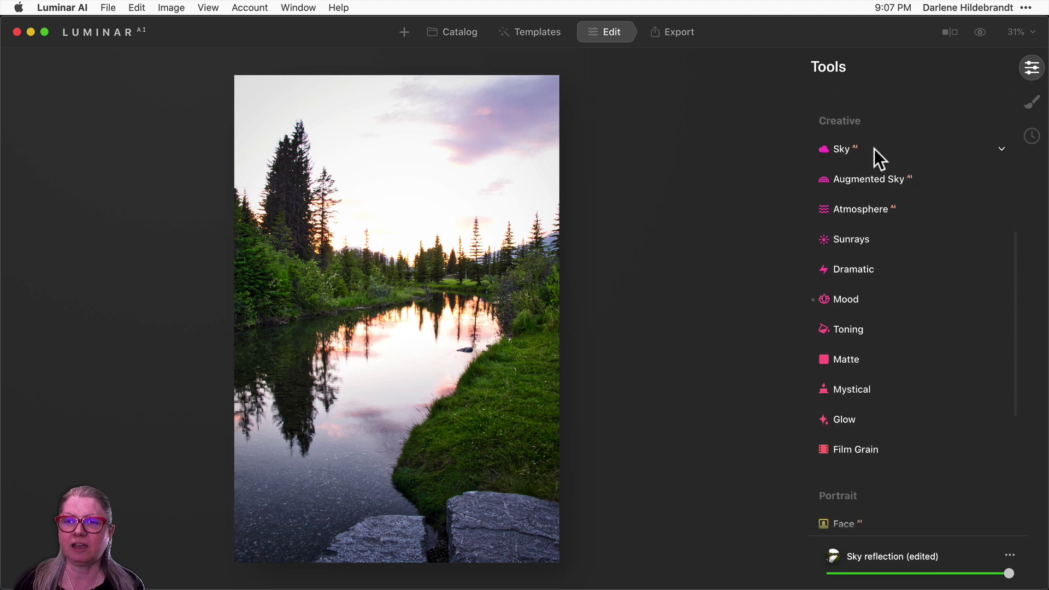
{"action": "left_click", "coordinate": [874, 149]}
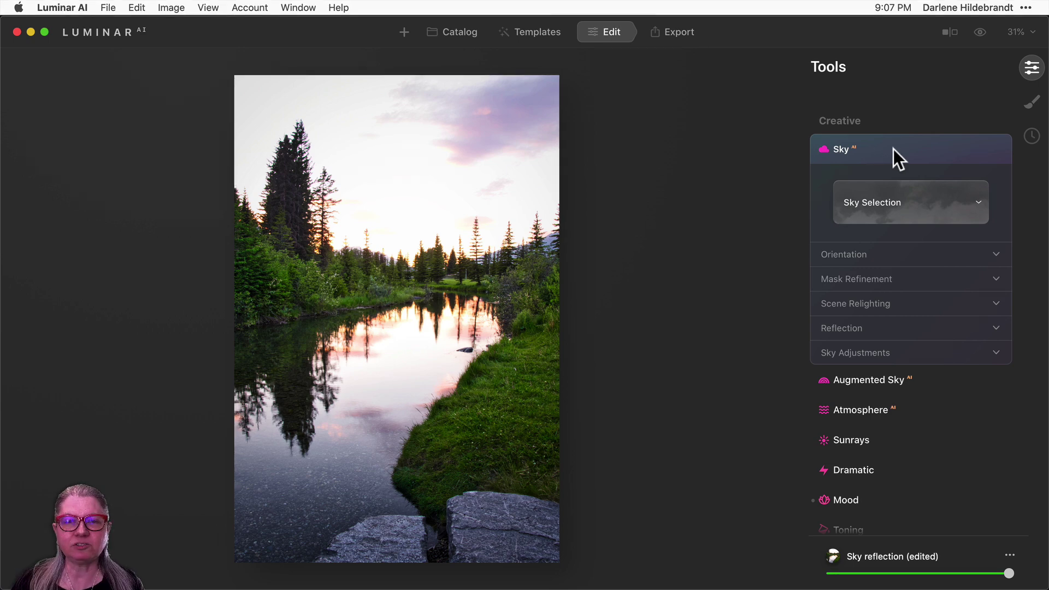
Replace the sky with Sunset Clouds 2 from the Sunset Clouds category.
{"action": "left_click", "coordinate": [913, 194]}
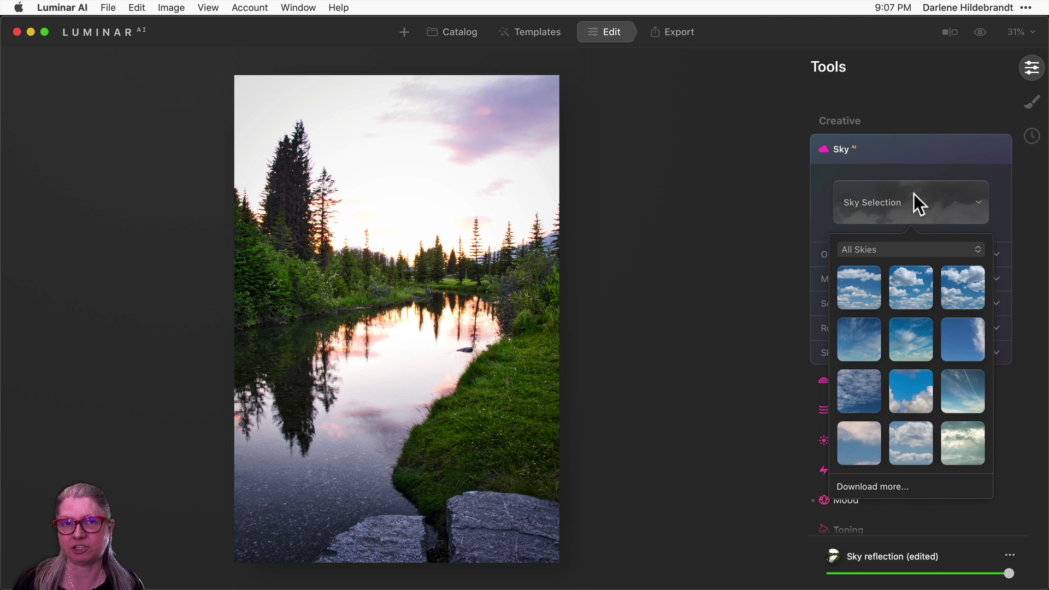
{"action": "scroll", "coordinate": [893, 330], "scroll_direction": "down", "scroll_amount": 5}
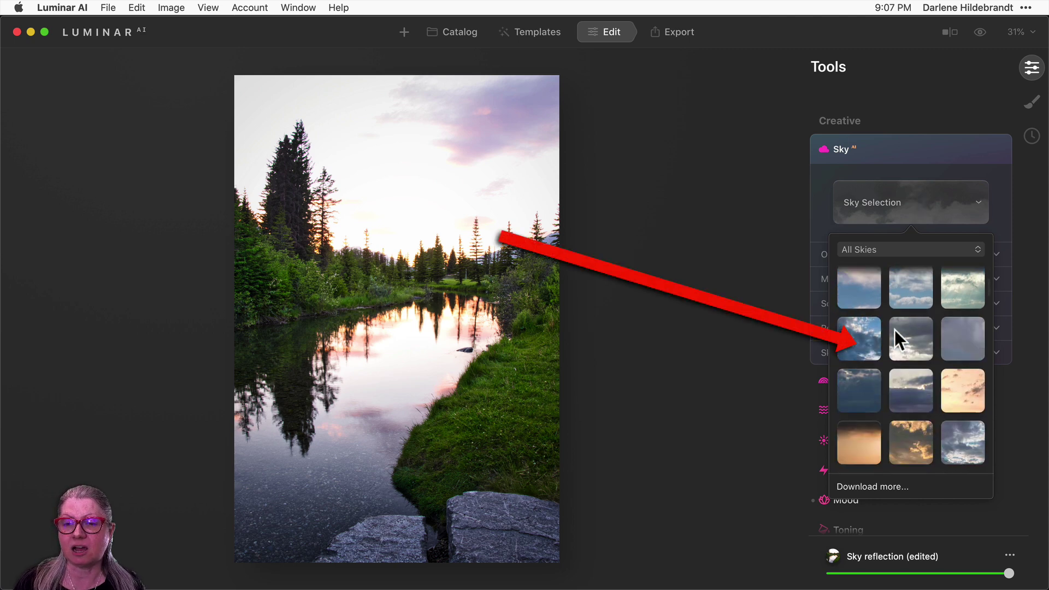
{"action": "scroll", "coordinate": [893, 329], "scroll_direction": "down", "scroll_amount": 1}
{"action": "scroll", "coordinate": [894, 330], "scroll_direction": "down", "scroll_amount": 5}
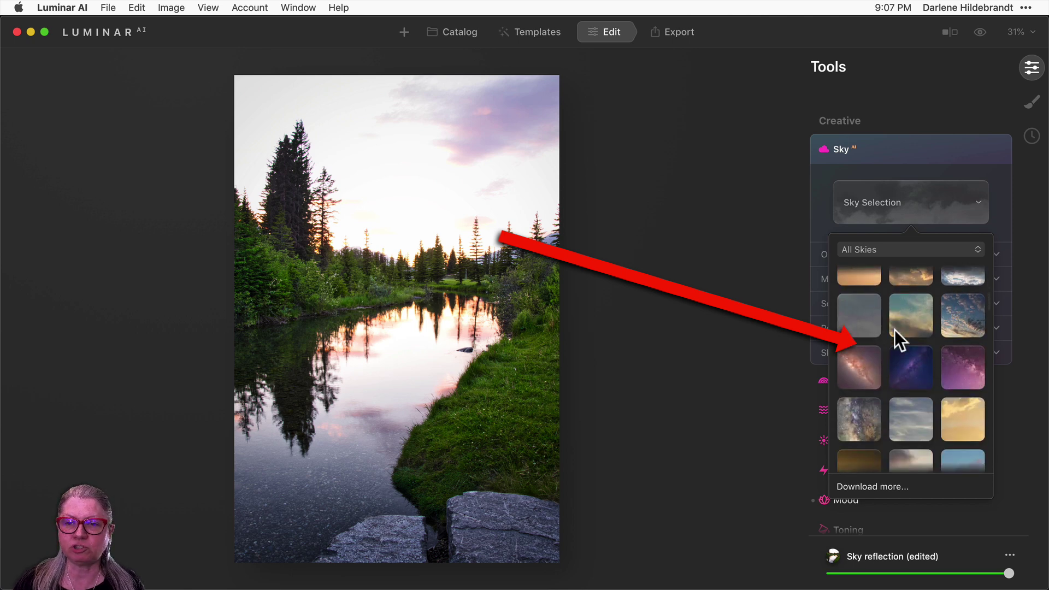
{"action": "scroll", "coordinate": [894, 329], "scroll_direction": "up", "scroll_amount": 10}
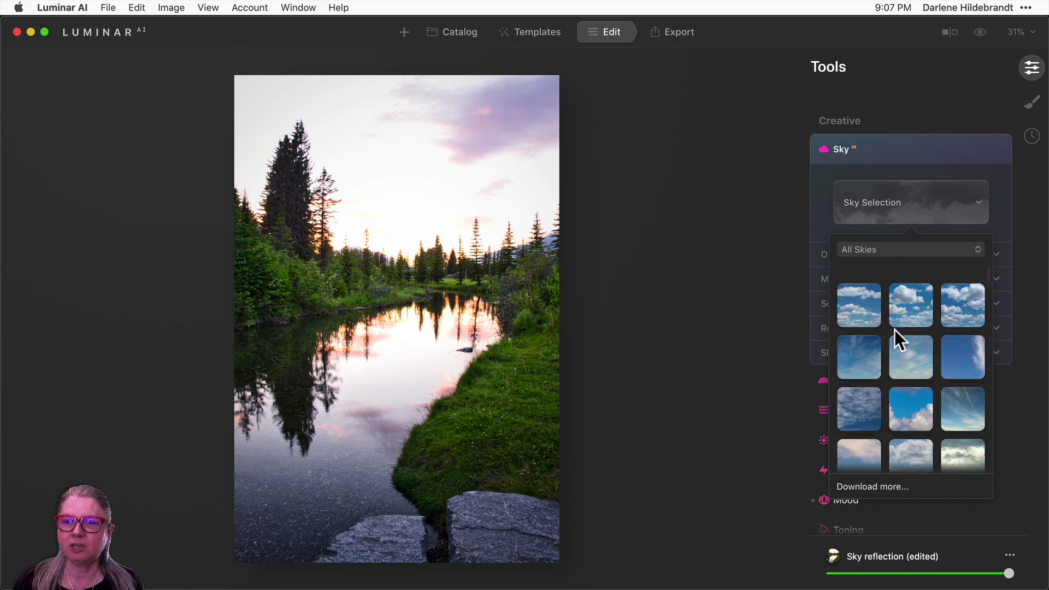
{"action": "left_click", "coordinate": [887, 247]}
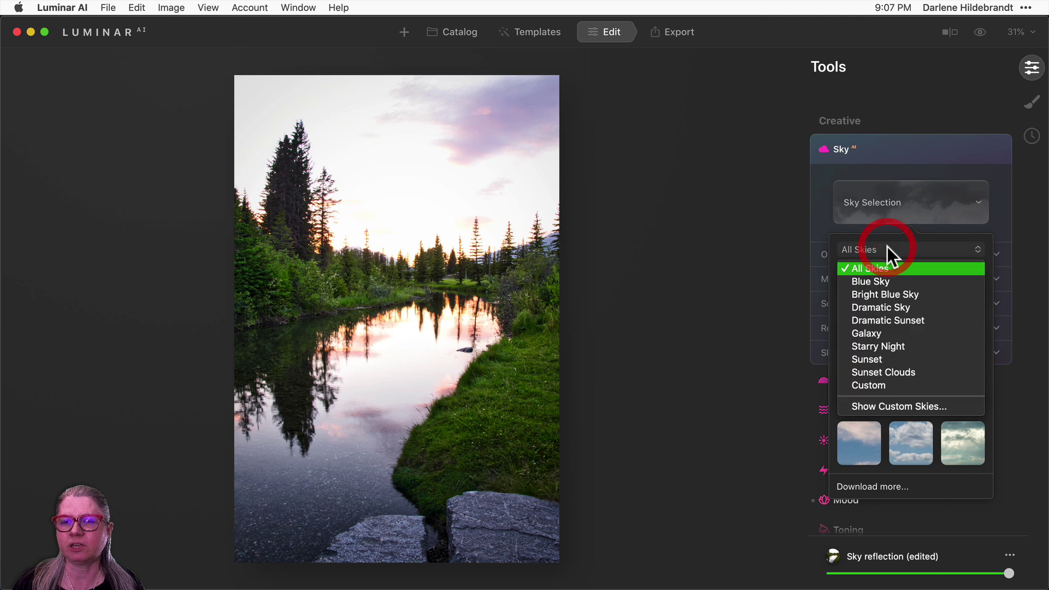
{"action": "left_click", "coordinate": [870, 369]}
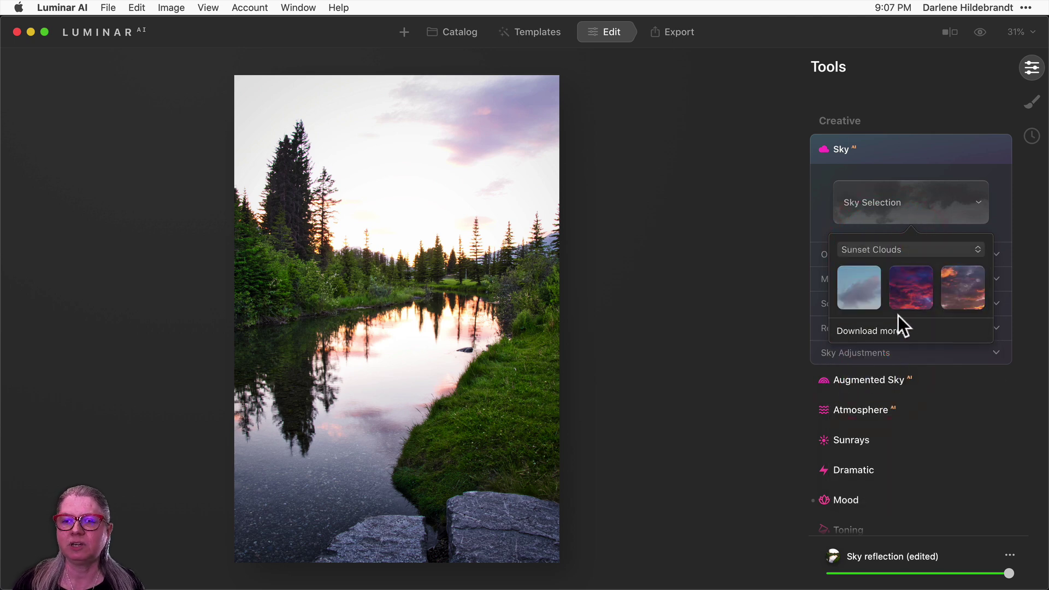
{"action": "left_click", "coordinate": [907, 288]}
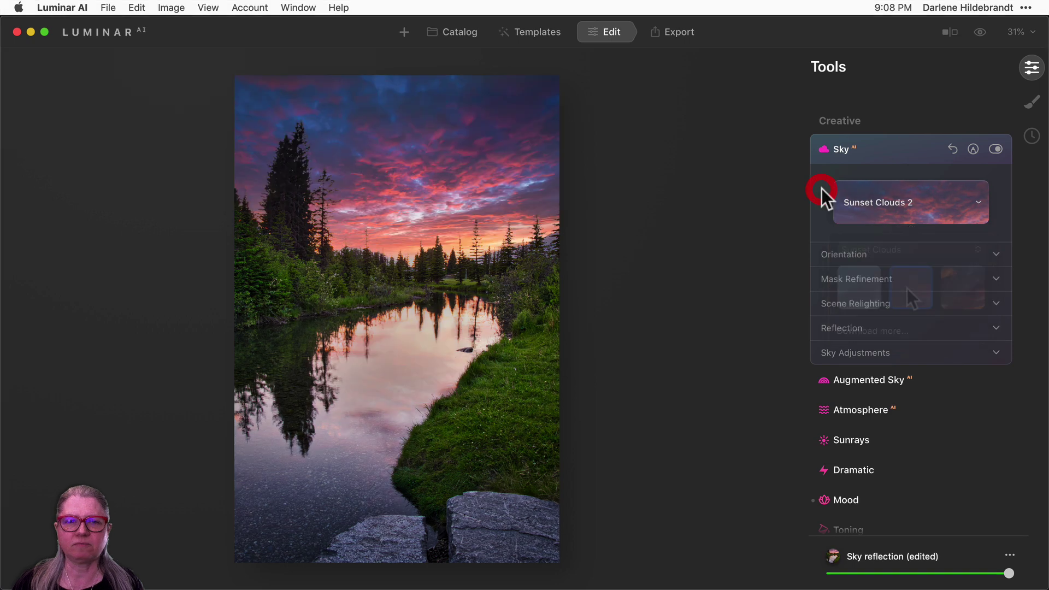
Try different Vertical Offset and Horizon Blending values, then reset them to 0 and 50.
{"action": "left_click", "coordinate": [822, 189]}
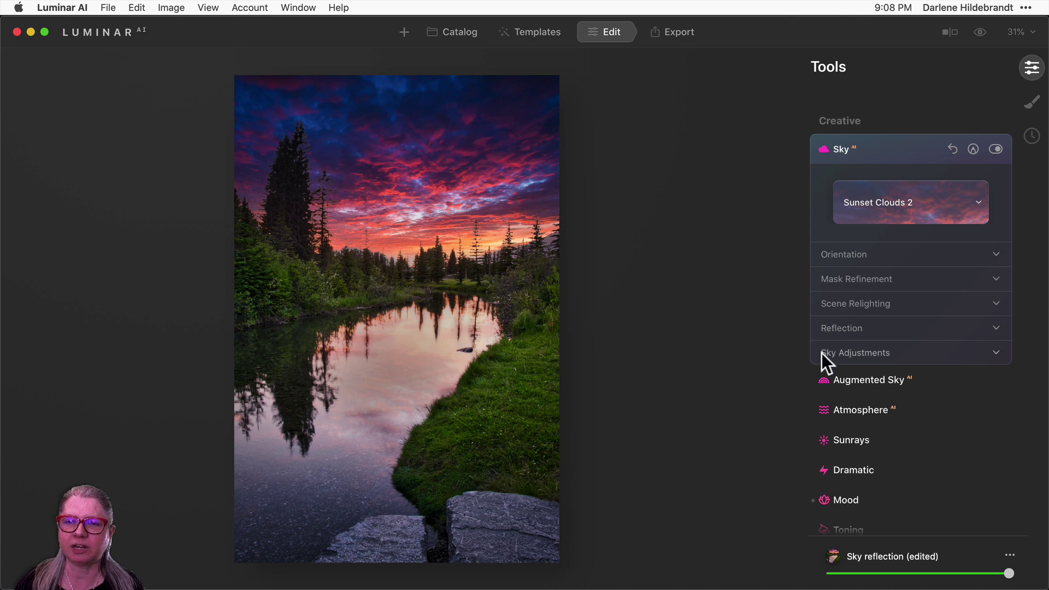
{"action": "left_click", "coordinate": [851, 255]}
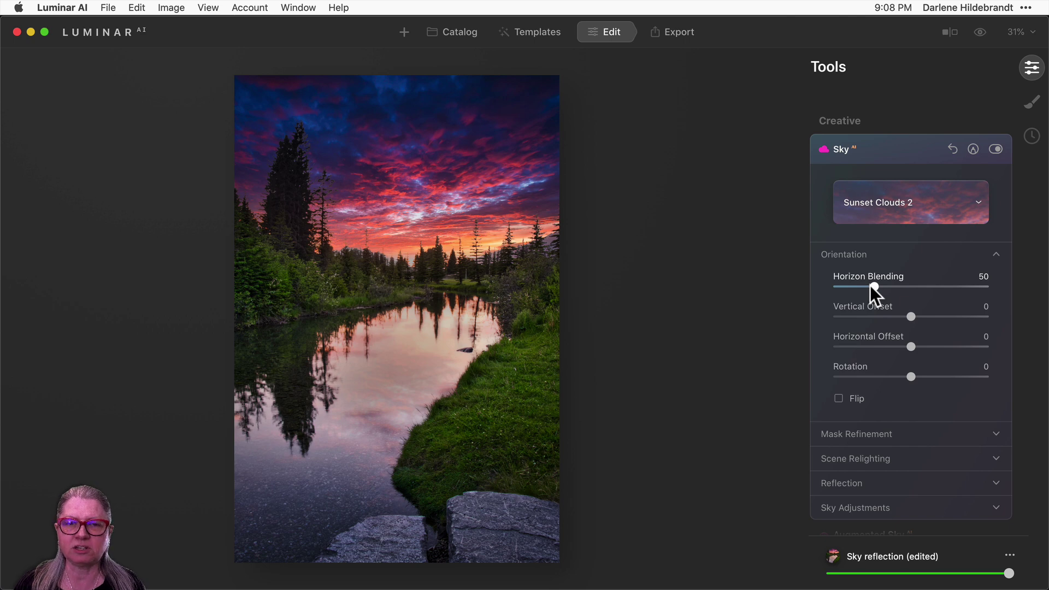
{"action": "mouse_move", "coordinate": [911, 316]}
{"action": "left_mouse_down"}
{"action": "mouse_move", "coordinate": [944, 316]}
{"action": "mouse_move", "coordinate": [878, 317]}
{"action": "mouse_move", "coordinate": [902, 314]}
{"action": "left_mouse_up"}
{"action": "double_click", "coordinate": [902, 315]}
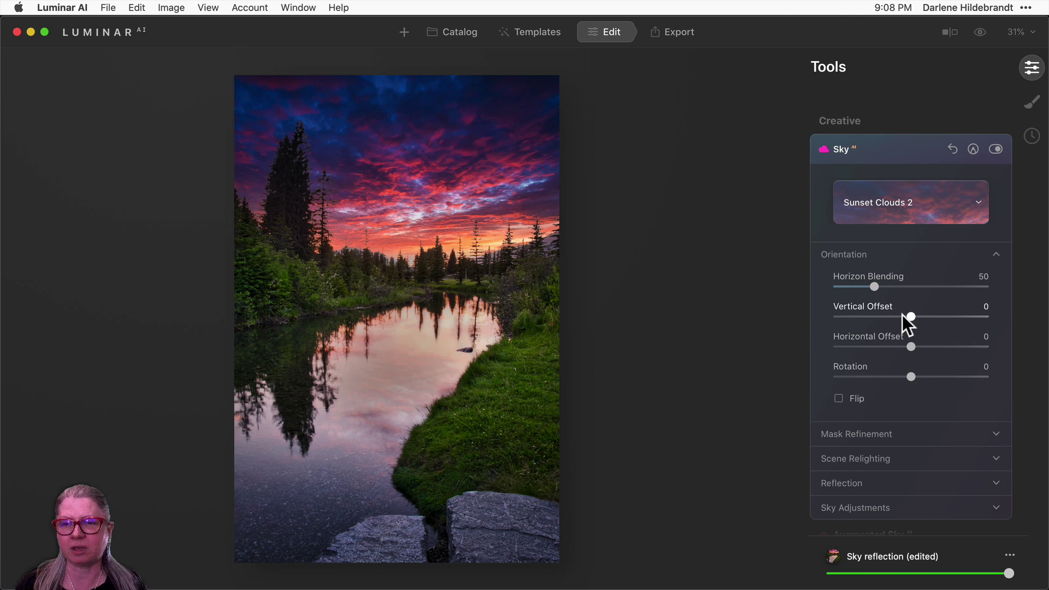
{"action": "left_click_drag", "start_coordinate": [908, 313], "coordinate": [923, 310]}
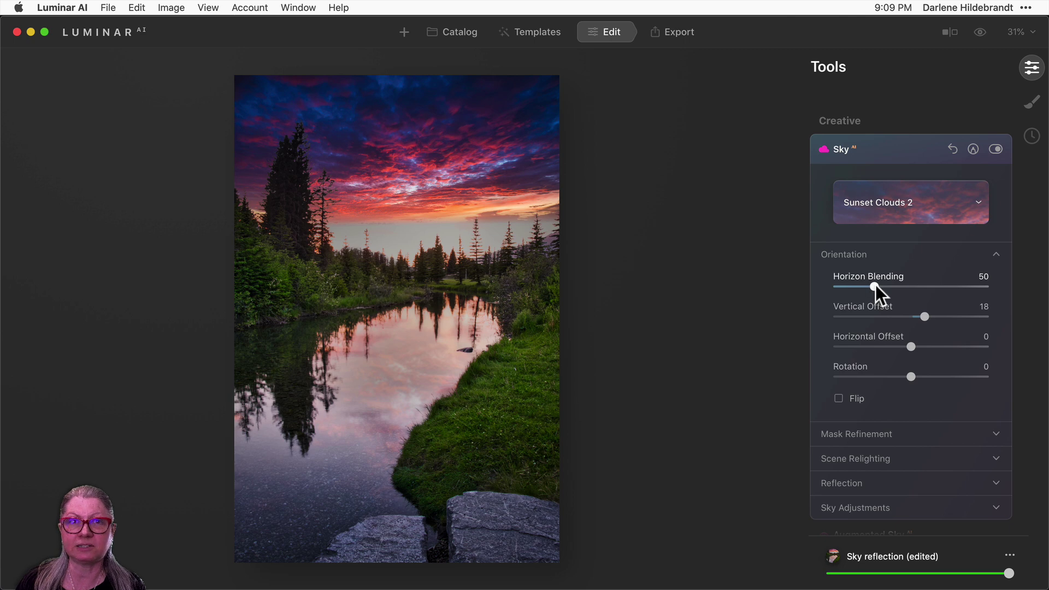
{"action": "left_click_drag", "start_coordinate": [874, 284], "coordinate": [957, 287]}
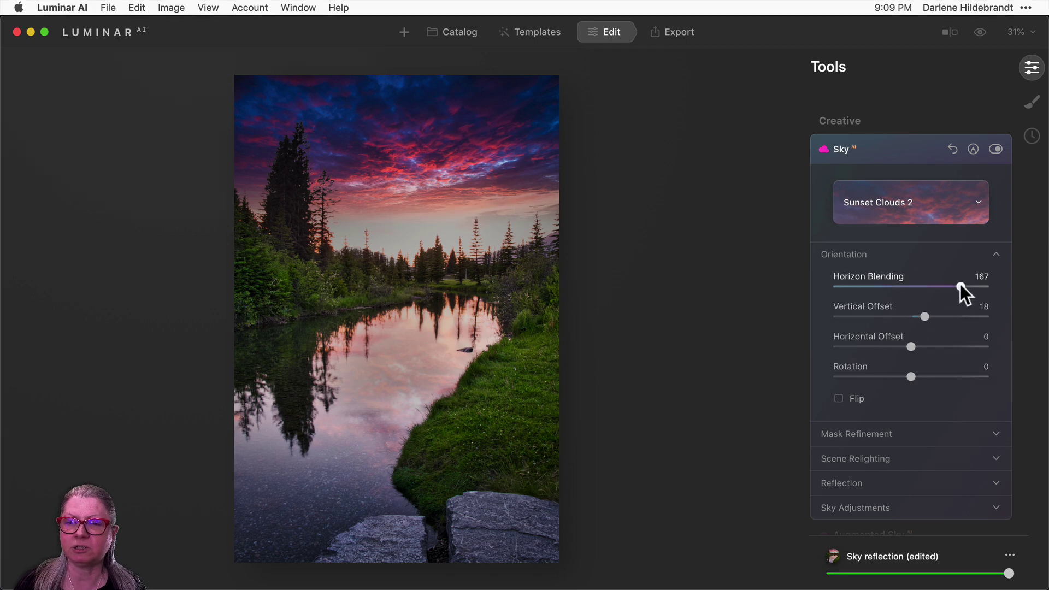
{"action": "double_click", "coordinate": [959, 285]}
{"action": "double_click", "coordinate": [924, 315]}
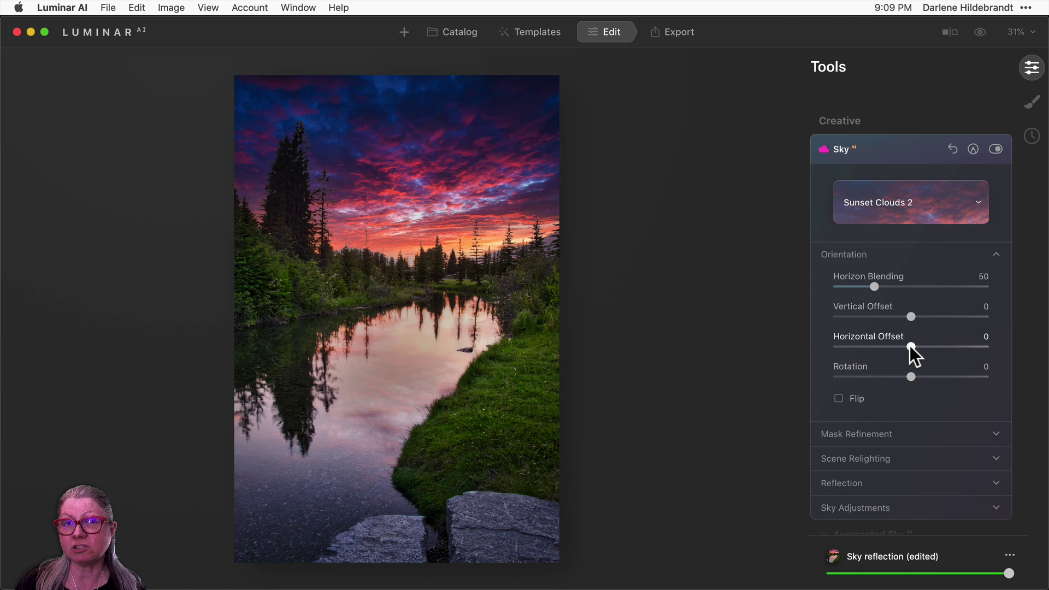
Set the sky's Horizontal Offset to -10, leaving Rotation at 0 and Flip off after trying them.
{"action": "mouse_move", "coordinate": [909, 345]}
{"action": "left_mouse_down"}
{"action": "mouse_move", "coordinate": [929, 345]}
{"action": "mouse_move", "coordinate": [869, 346]}
{"action": "mouse_move", "coordinate": [929, 345]}
{"action": "mouse_move", "coordinate": [883, 349]}
{"action": "mouse_move", "coordinate": [910, 347]}
{"action": "left_mouse_up"}
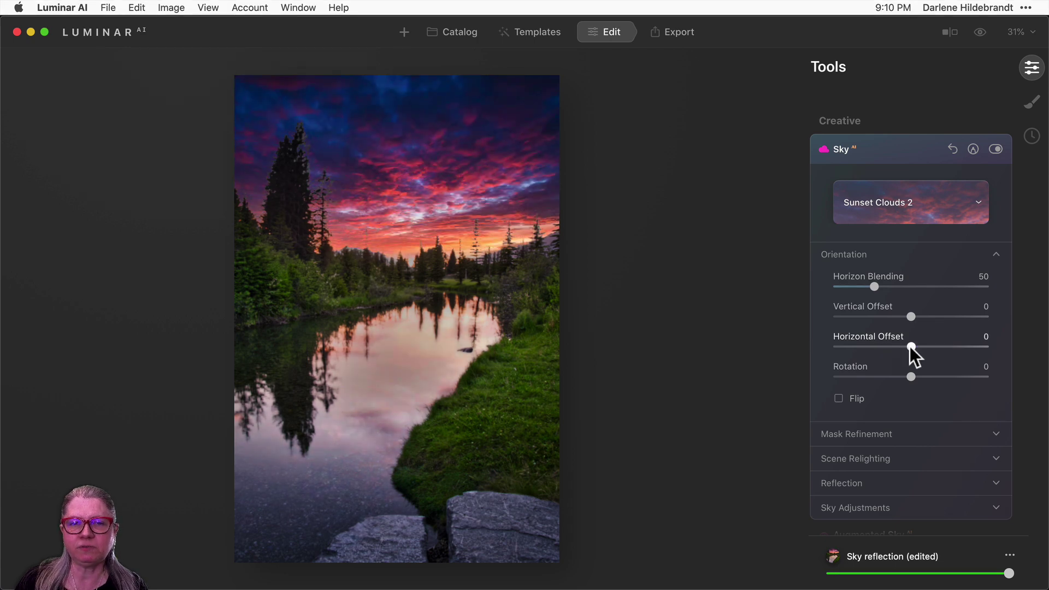
{"action": "left_click_drag", "start_coordinate": [906, 347], "coordinate": [902, 346]}
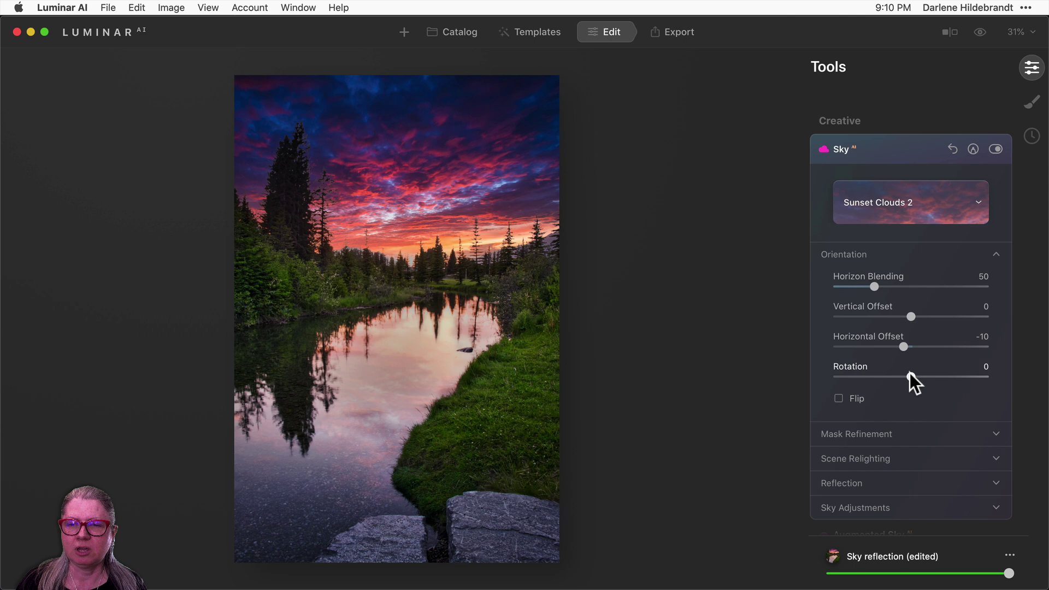
{"action": "left_click_drag", "start_coordinate": [909, 373], "coordinate": [876, 369]}
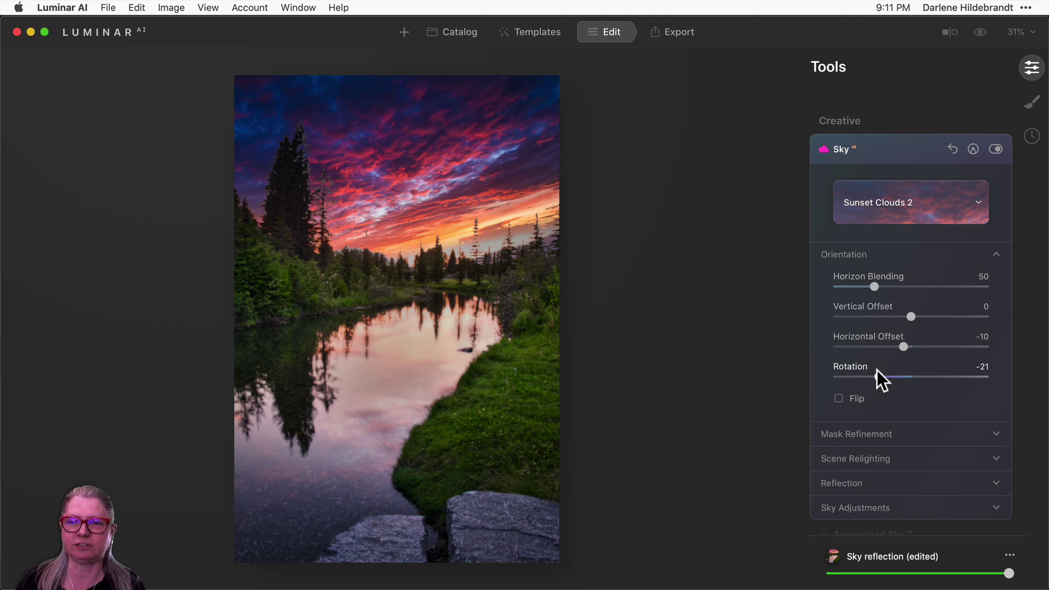
{"action": "double_click", "coordinate": [876, 370]}
{"action": "left_click", "coordinate": [839, 398]}
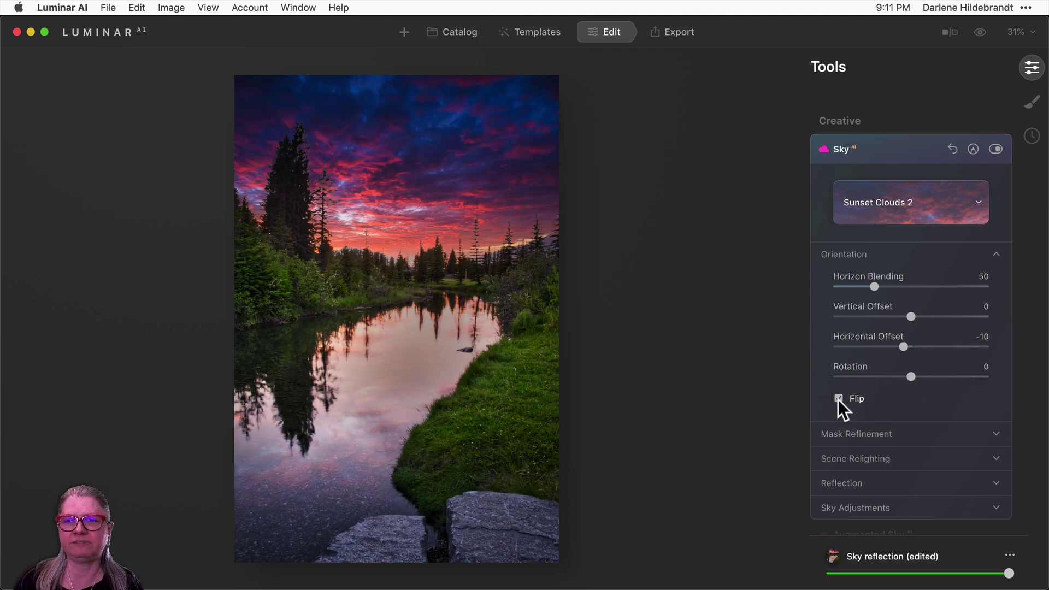
{"action": "left_click", "coordinate": [839, 399]}
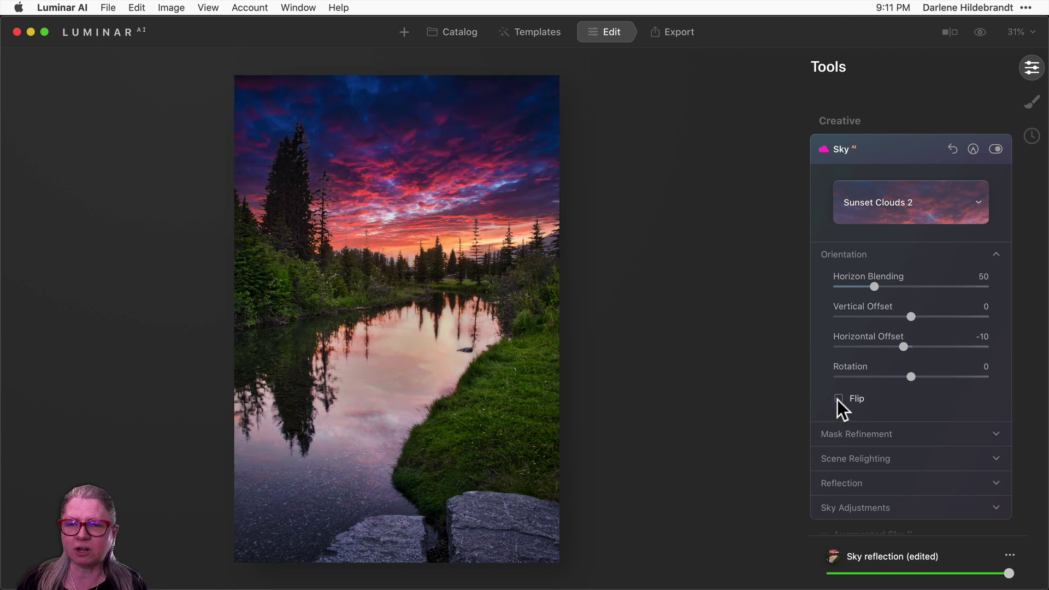
Show Mask Refinement (Global 30, Close Gaps 10, Fix Details 30) and compare the treeline at 100%.
{"action": "left_click", "coordinate": [831, 254]}
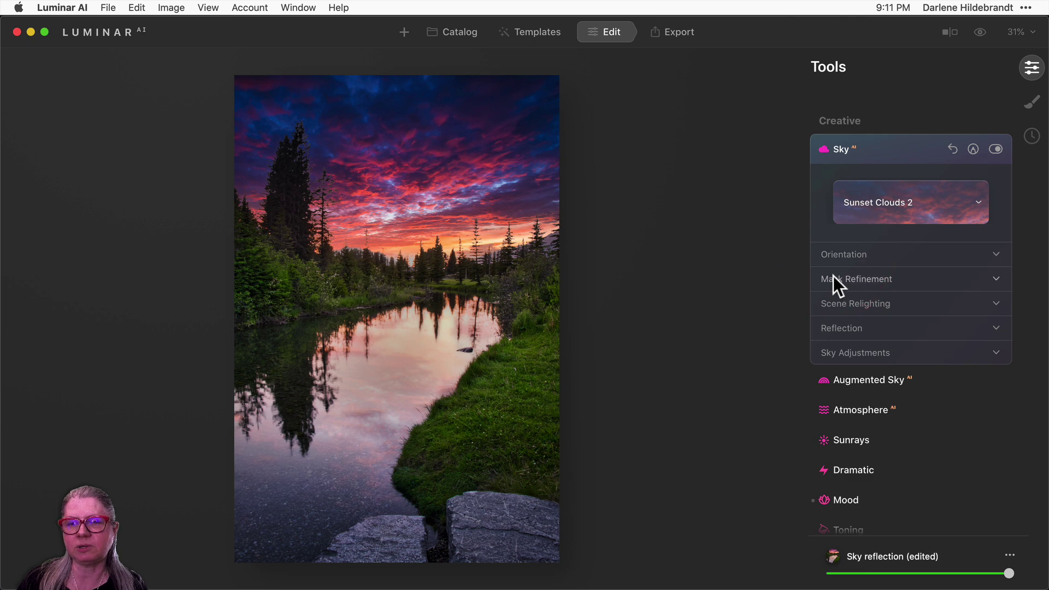
{"action": "left_click", "coordinate": [869, 281]}
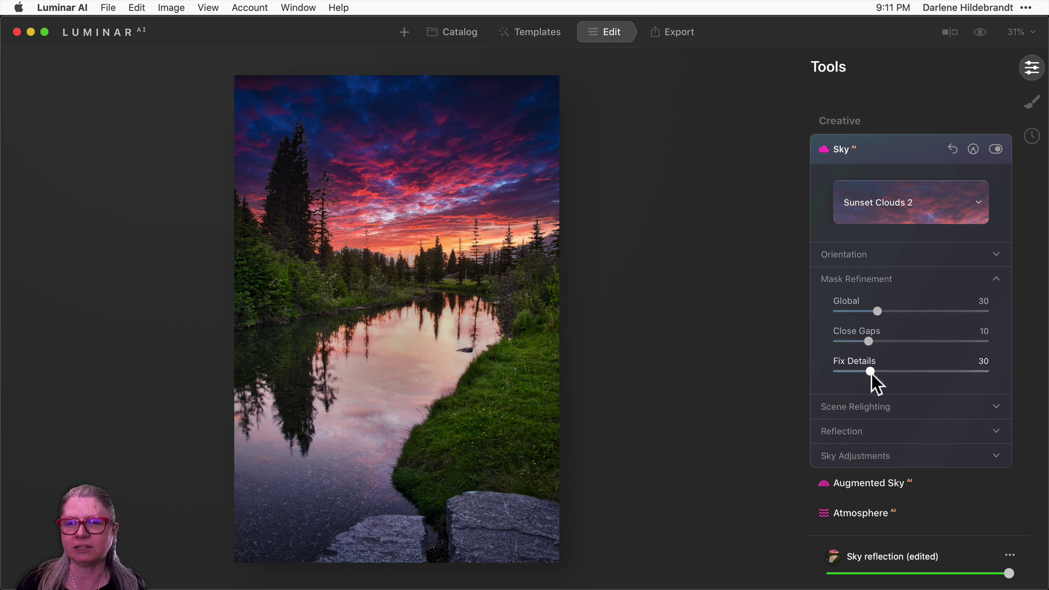
{"action": "left_click", "coordinate": [390, 240]}
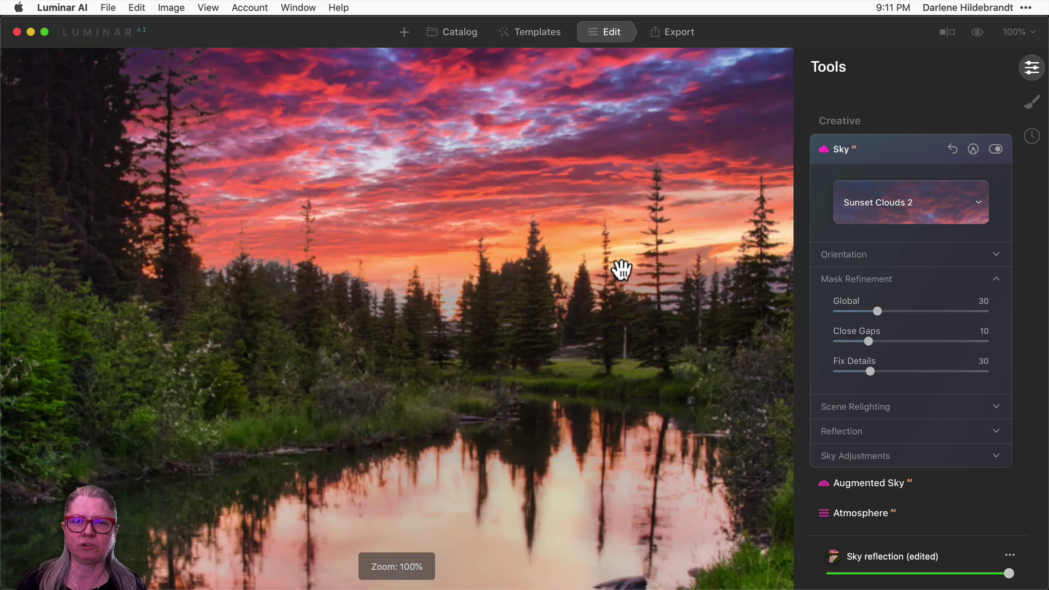
{"action": "left_click_drag", "start_coordinate": [620, 270], "coordinate": [438, 264]}
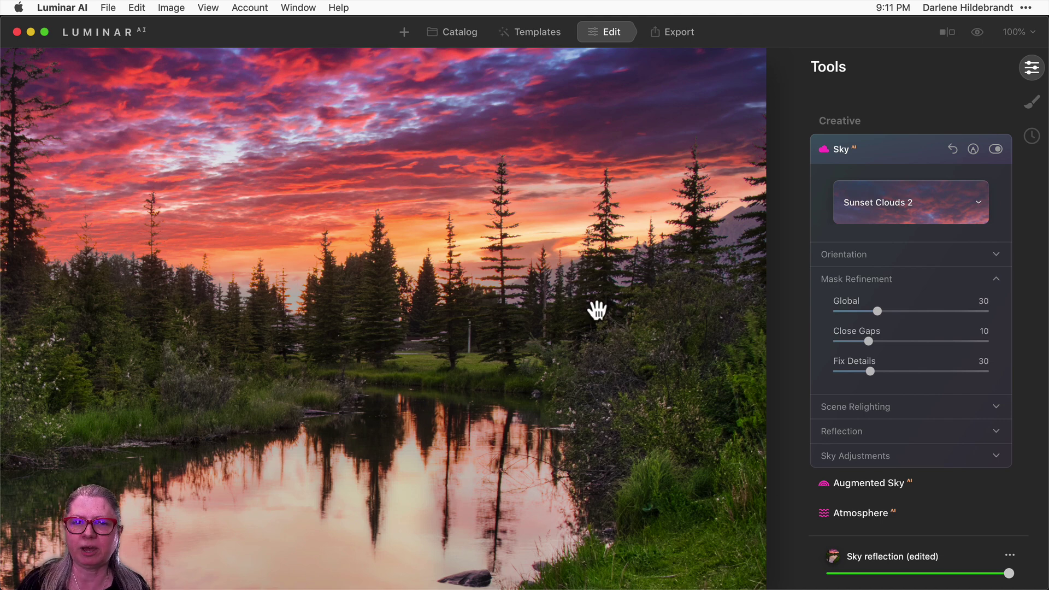
{"action": "key", "text": "backslash"}
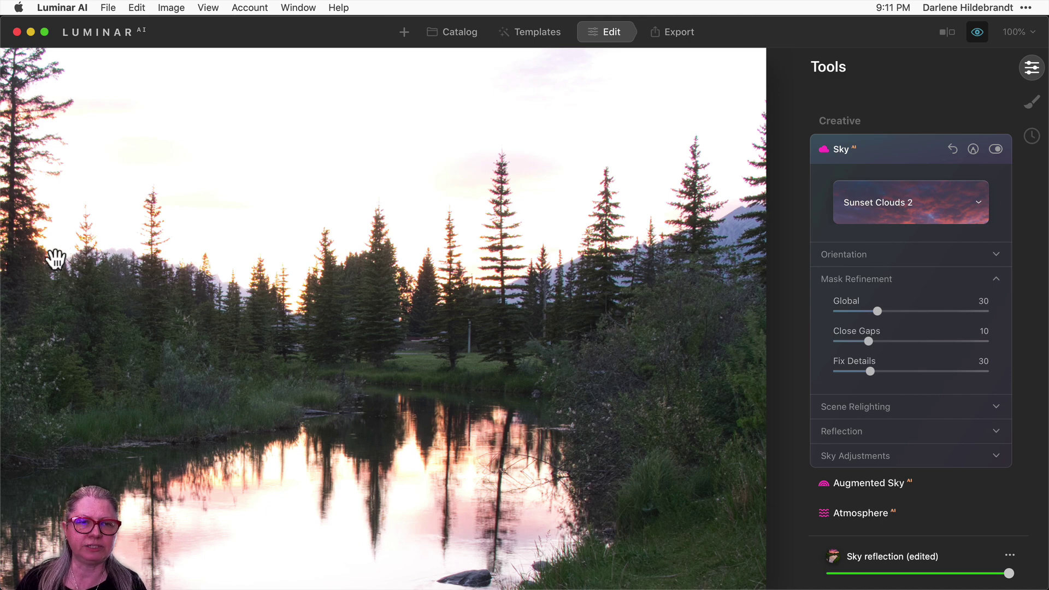
{"action": "key", "text": "backslash"}
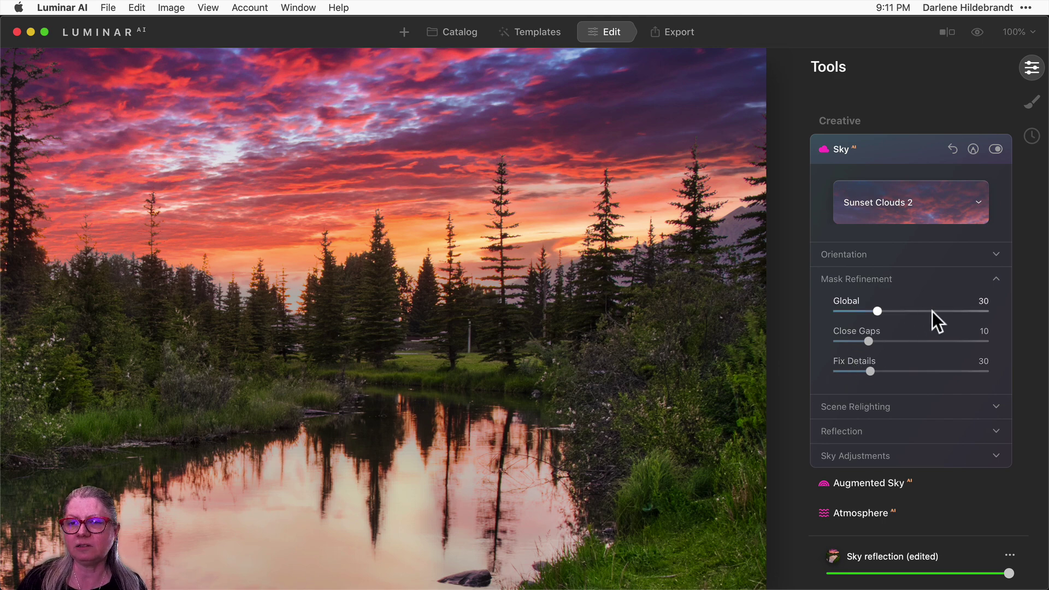
Refine the sky mask to Global 40 and Close Gaps 8.
{"action": "left_click", "coordinate": [977, 311]}
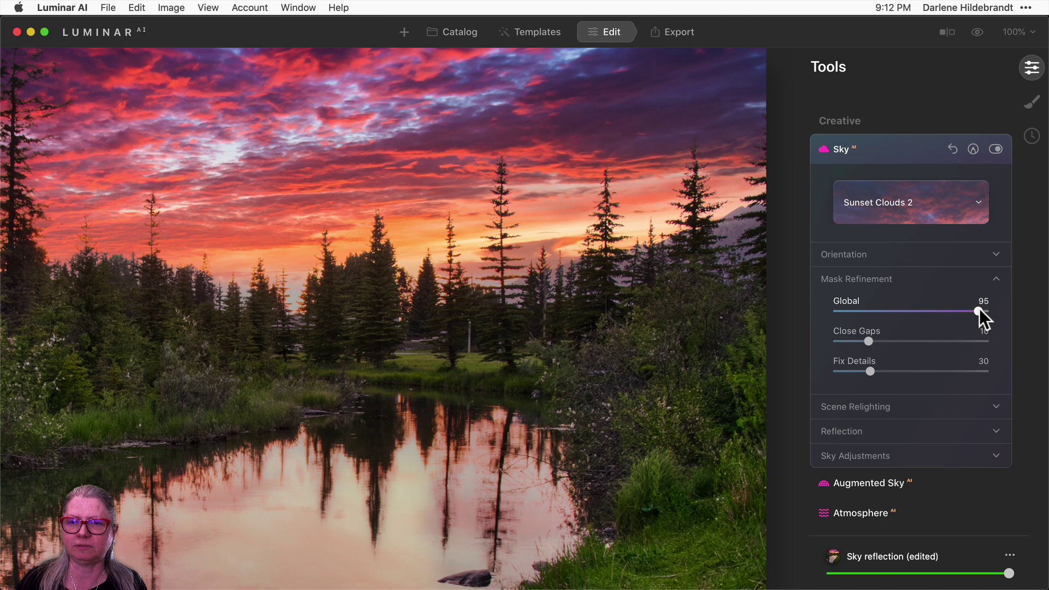
{"action": "left_click_drag", "start_coordinate": [979, 308], "coordinate": [961, 341]}
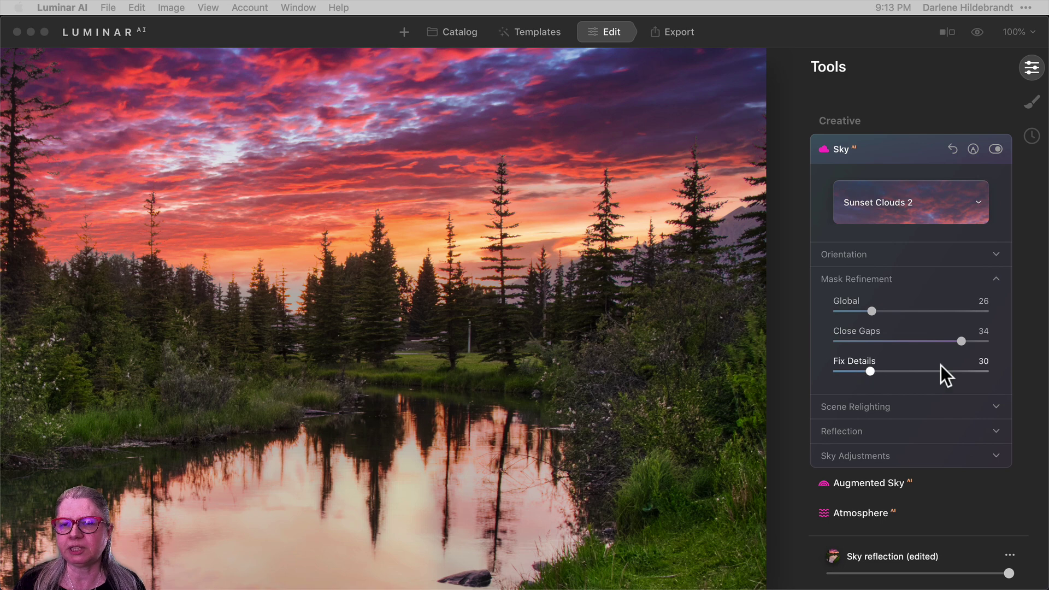
{"action": "left_click_drag", "start_coordinate": [961, 340], "coordinate": [861, 339]}
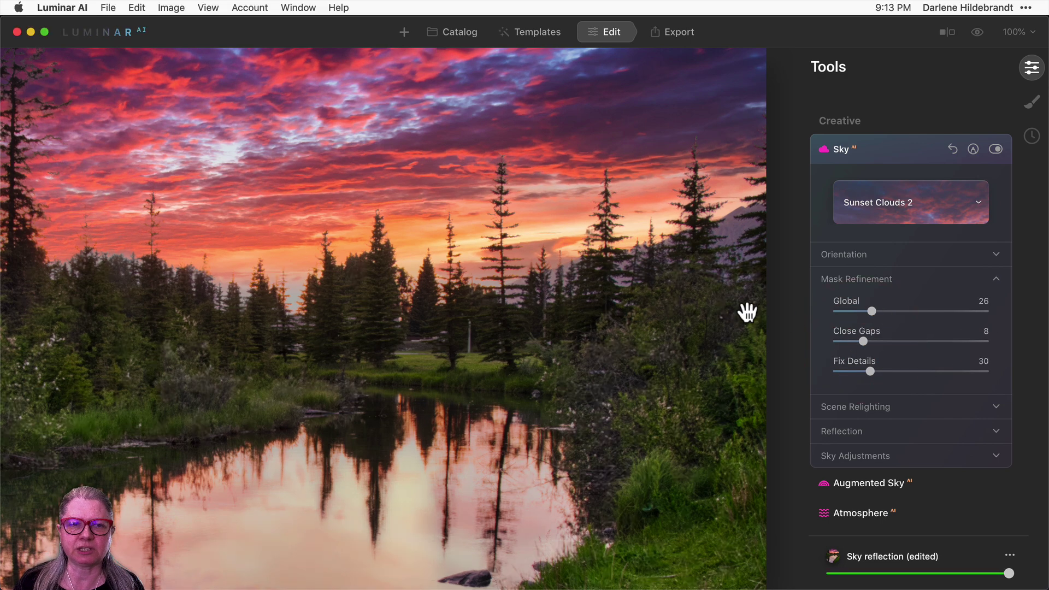
{"action": "left_click", "coordinate": [1013, 33]}
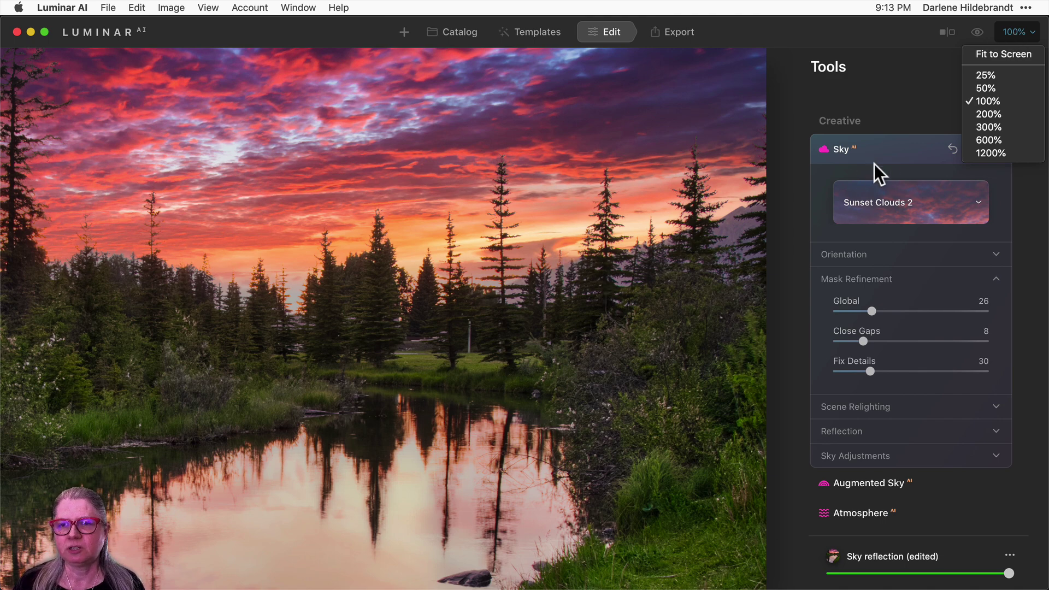
{"action": "left_click", "coordinate": [889, 158]}
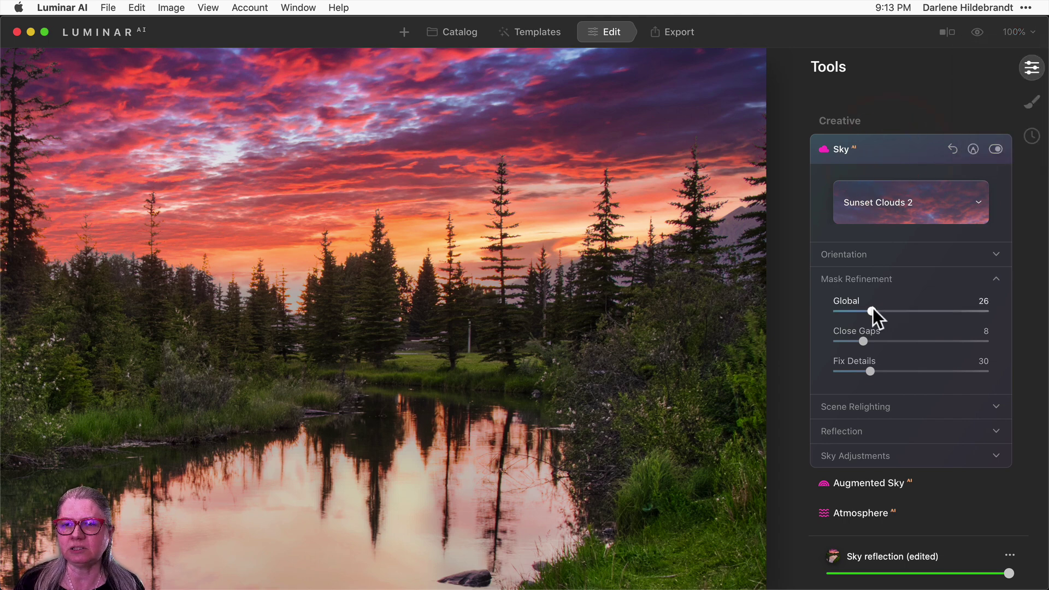
{"action": "left_click_drag", "start_coordinate": [873, 307], "coordinate": [894, 305]}
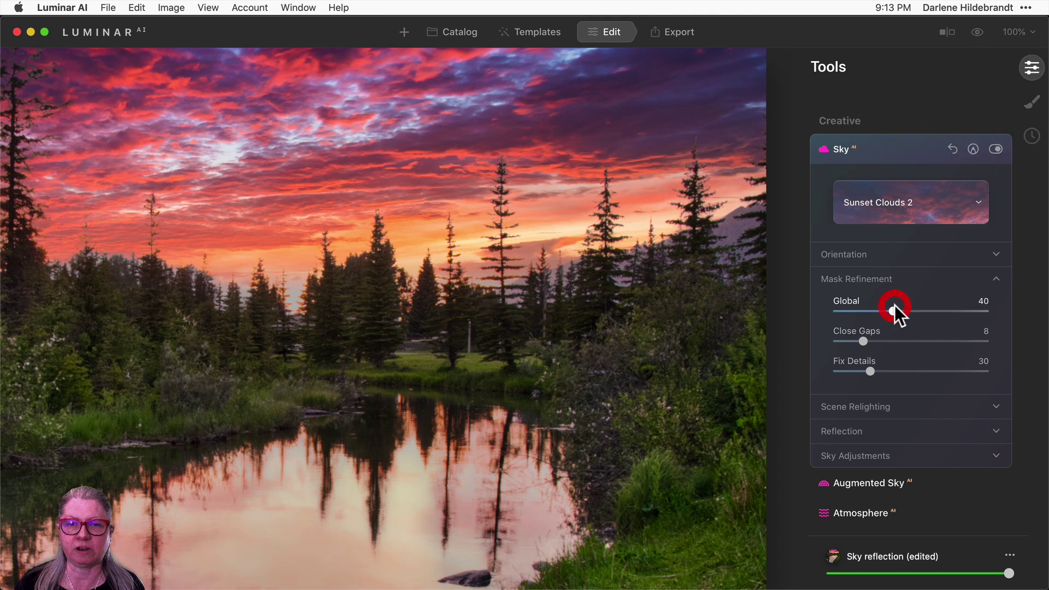
Bring up the Scene Relighting settings with the whole photo fitted in view.
{"action": "left_click", "coordinate": [838, 278]}
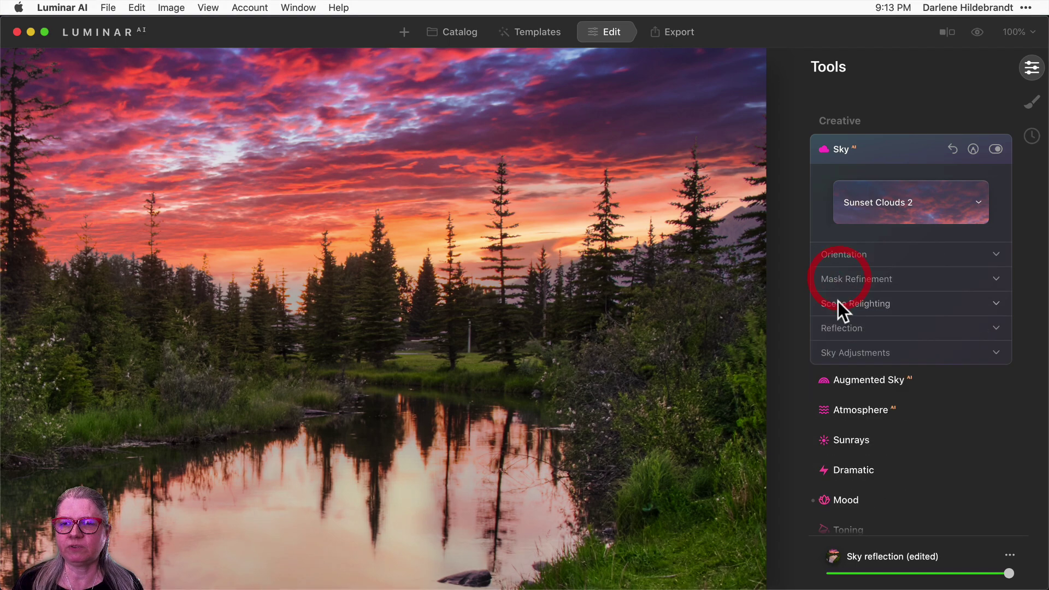
{"action": "left_click", "coordinate": [839, 303]}
{"action": "double_click", "coordinate": [491, 242]}
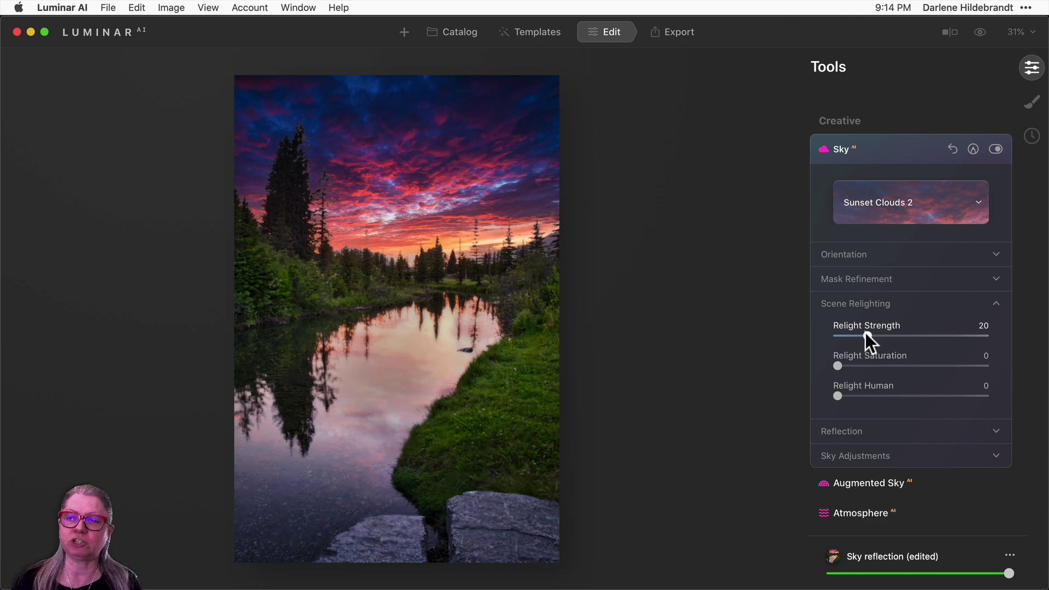
Relight the foreground with Relight Strength 57 and Relight Saturation 50, then collapse Scene Relighting.
{"action": "left_click_drag", "start_coordinate": [864, 332], "coordinate": [993, 331]}
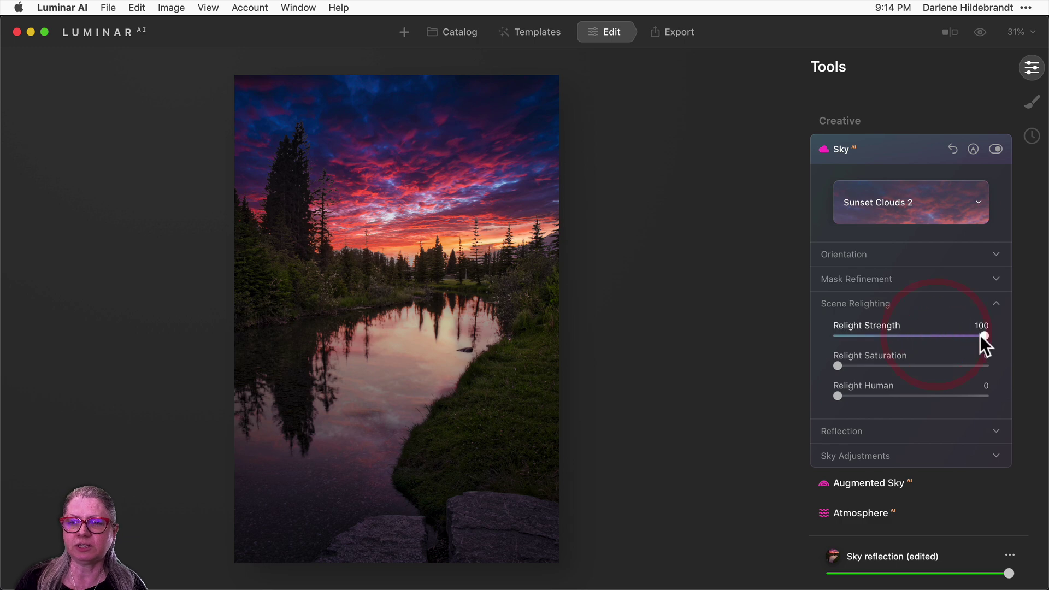
{"action": "left_click_drag", "start_coordinate": [979, 335], "coordinate": [916, 332]}
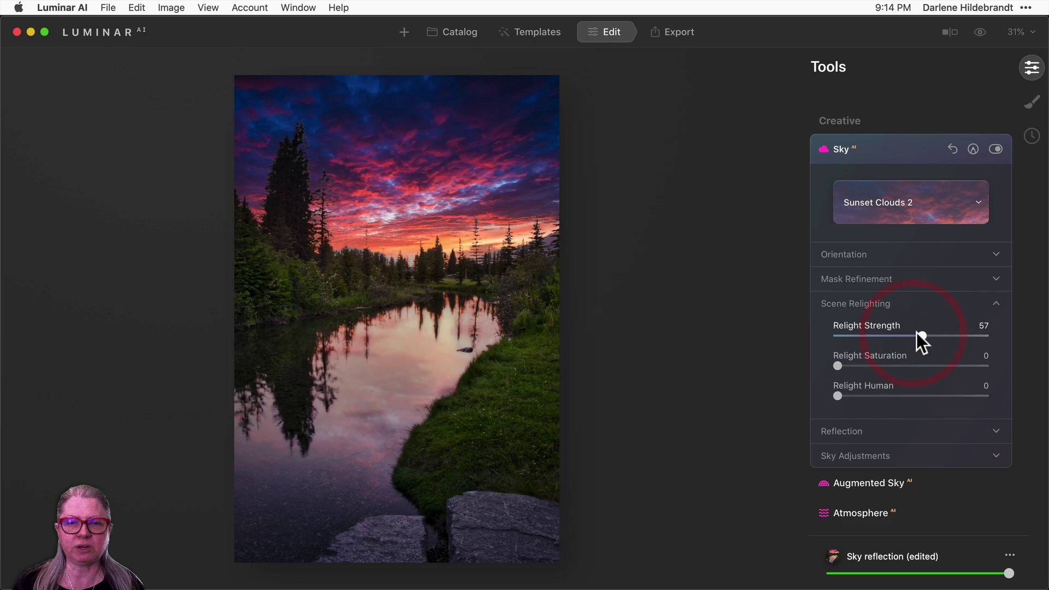
{"action": "left_click", "coordinate": [838, 363]}
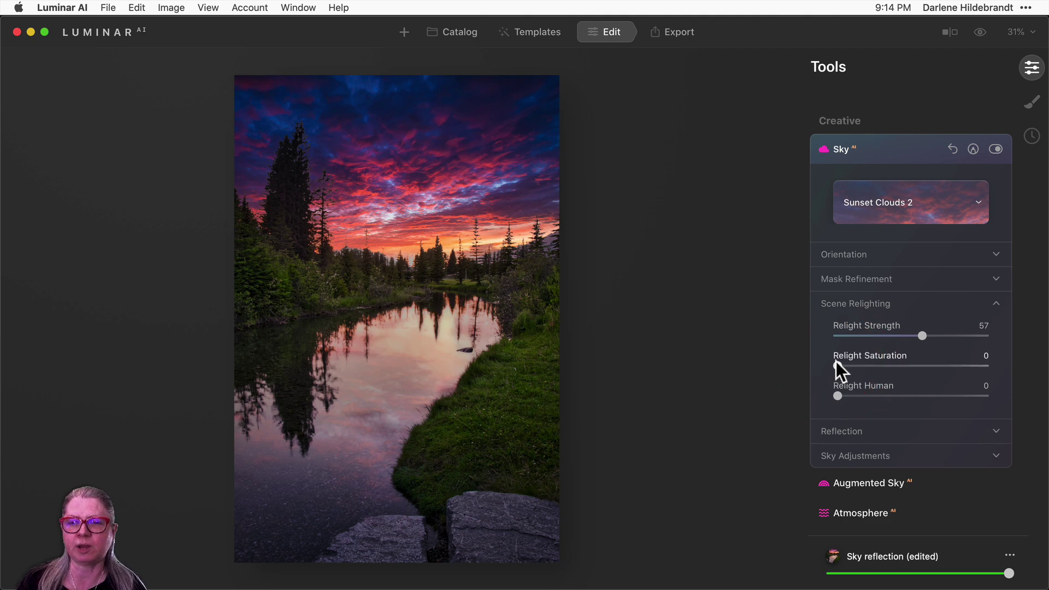
{"action": "left_click_drag", "start_coordinate": [837, 361], "coordinate": [951, 361]}
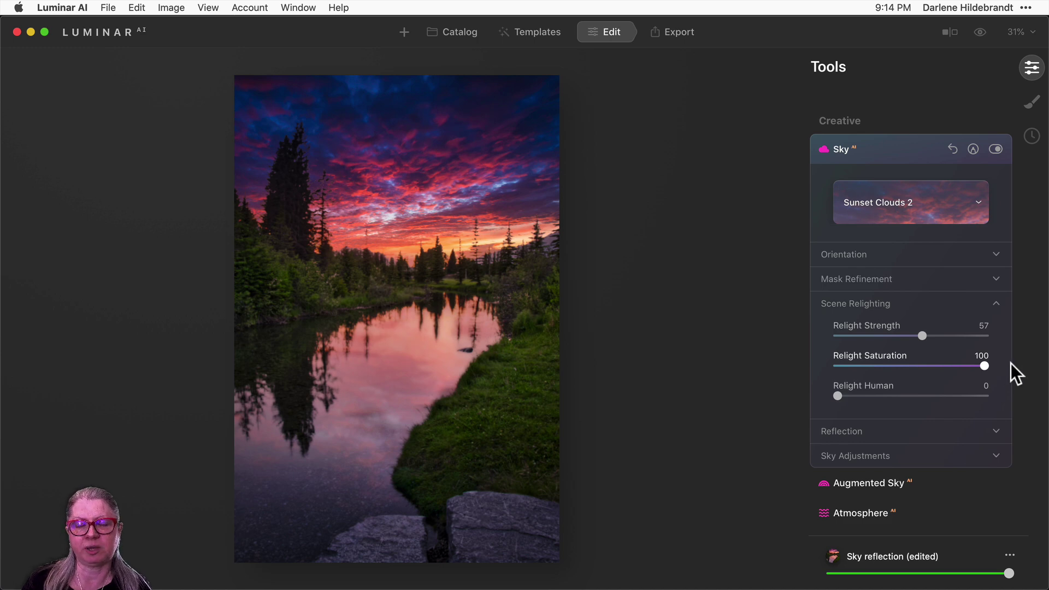
{"action": "left_click_drag", "start_coordinate": [1010, 363], "coordinate": [908, 372]}
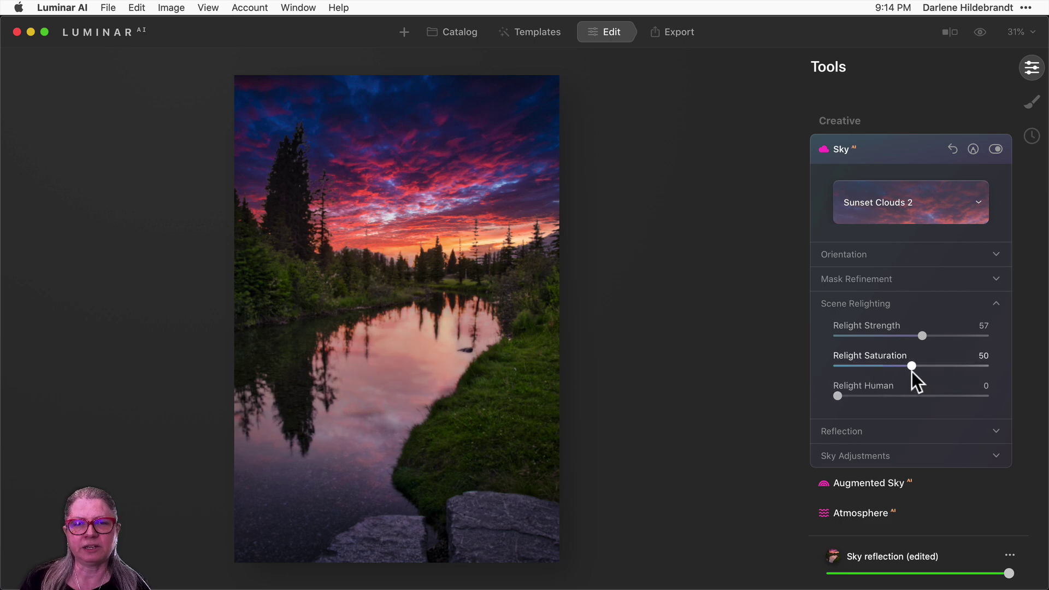
{"action": "left_click", "coordinate": [921, 370]}
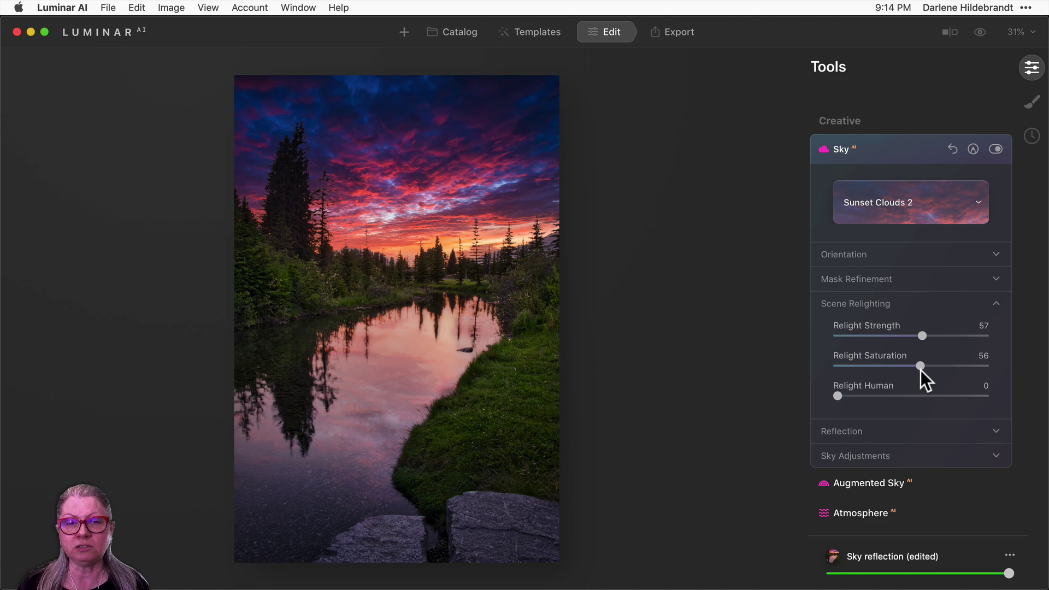
{"action": "left_click_drag", "start_coordinate": [920, 369], "coordinate": [911, 363]}
{"action": "left_click", "coordinate": [911, 363]}
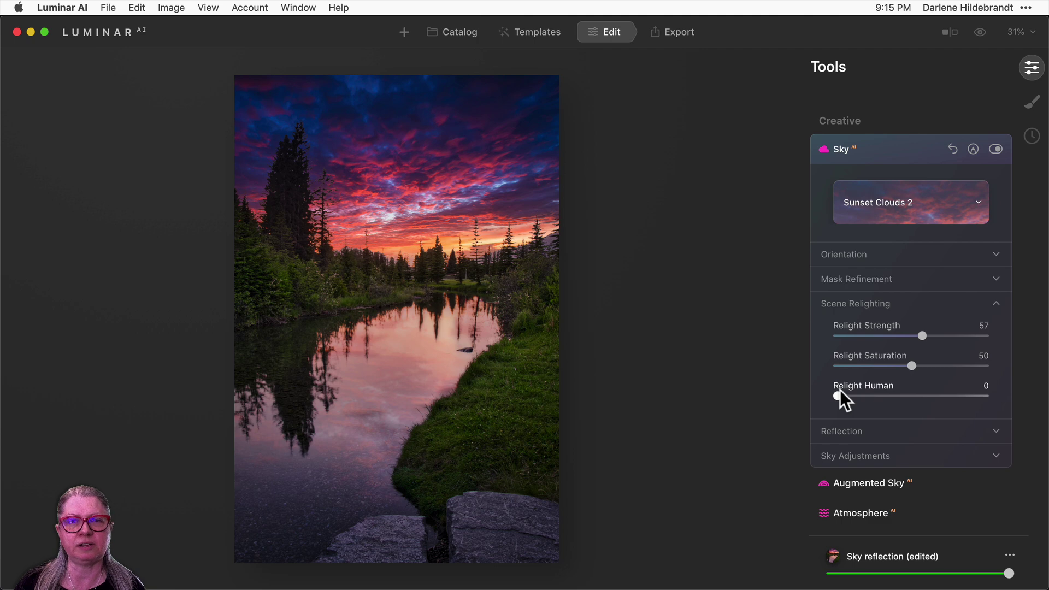
{"action": "left_click", "coordinate": [844, 306]}
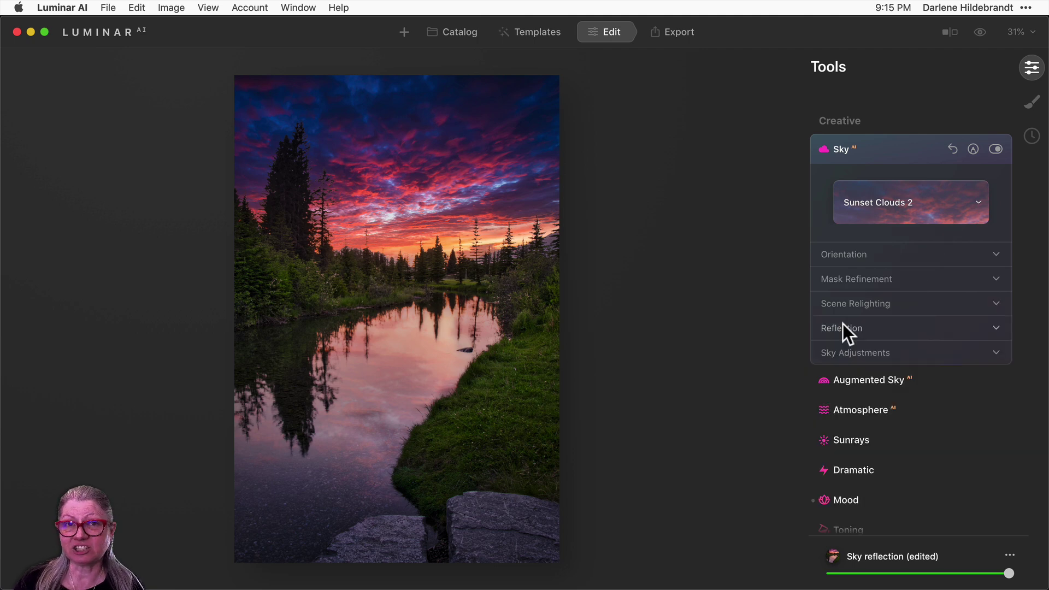
Set Reflection Amount to 57 after inspecting a full-strength reflection zoomed in on the water.
{"action": "left_click", "coordinate": [840, 330]}
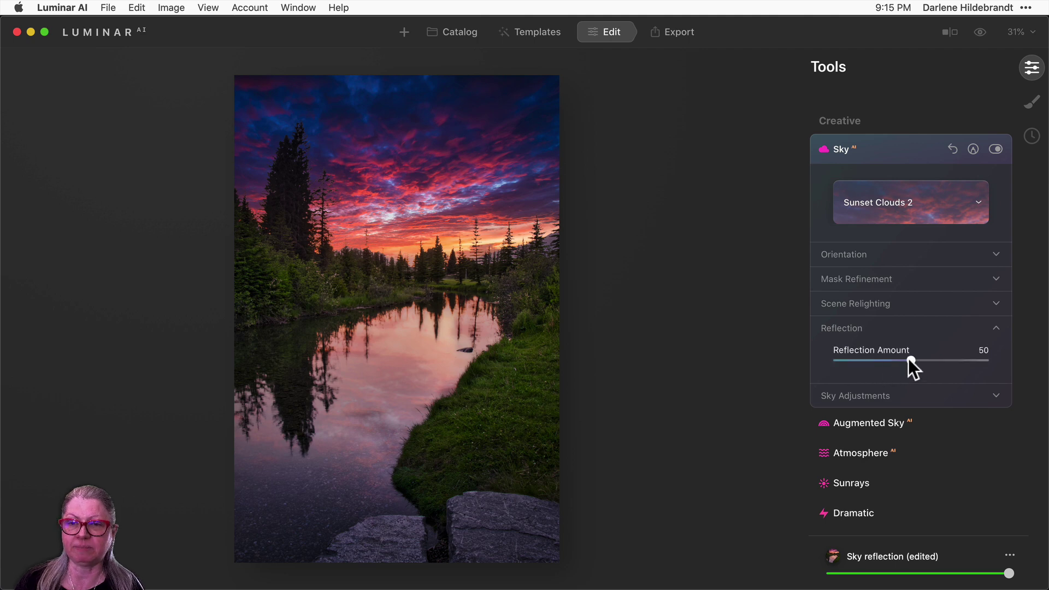
{"action": "left_click_drag", "start_coordinate": [908, 358], "coordinate": [1005, 353]}
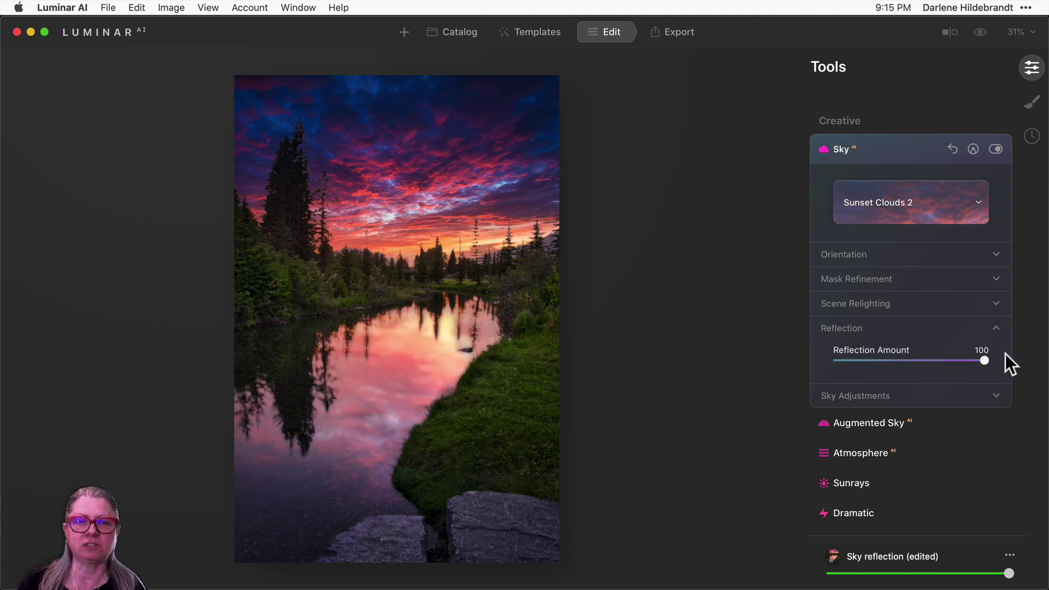
{"action": "left_click", "coordinate": [322, 443]}
{"action": "left_click", "coordinate": [427, 388]}
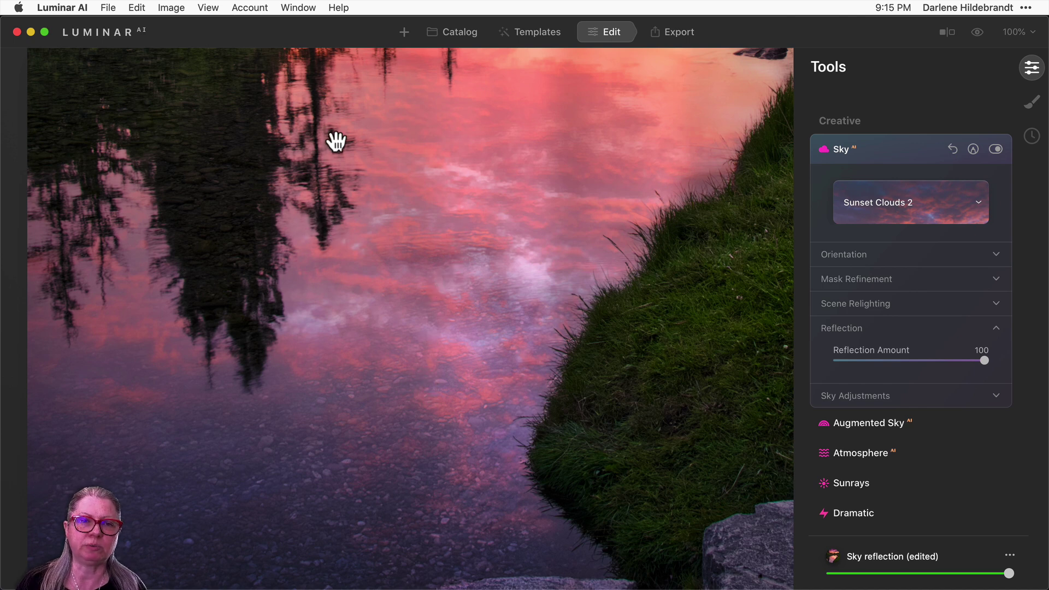
{"action": "left_click_drag", "start_coordinate": [281, 182], "coordinate": [281, 369]}
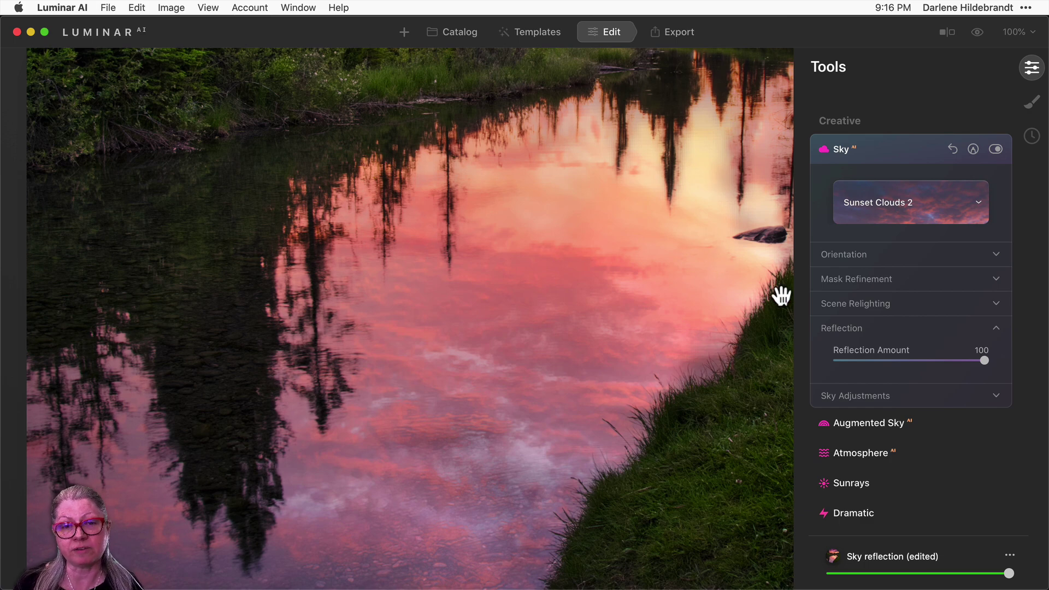
{"action": "left_click", "coordinate": [619, 281]}
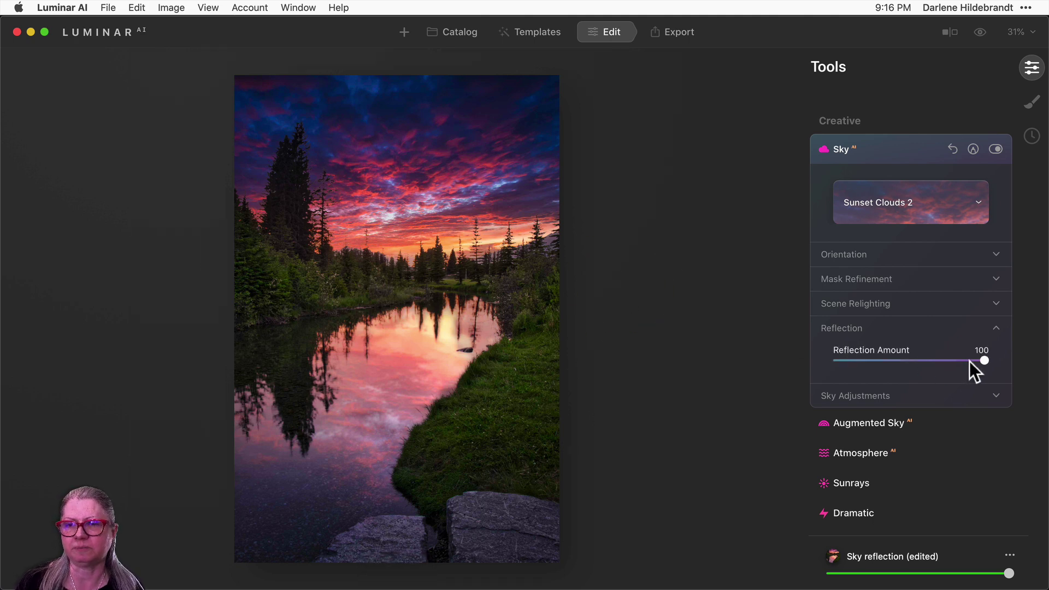
{"action": "left_click_drag", "start_coordinate": [961, 356], "coordinate": [915, 358]}
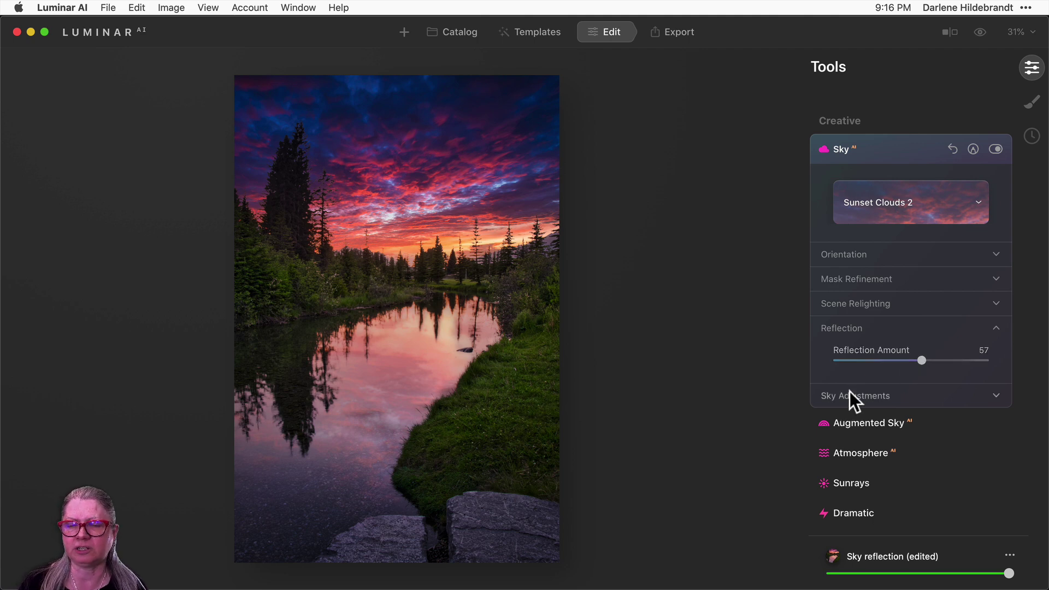
{"action": "left_click", "coordinate": [832, 327]}
{"action": "left_click", "coordinate": [841, 353]}
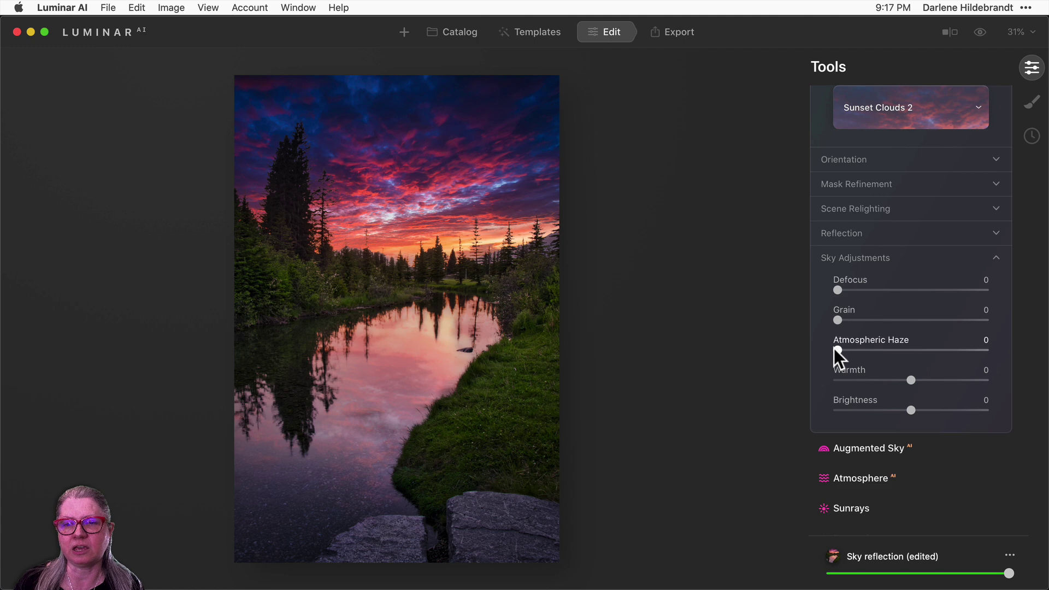
Give the replacement sky Atmospheric Haze 60 after trying 100 and 0.
{"action": "left_click_drag", "start_coordinate": [836, 349], "coordinate": [984, 350]}
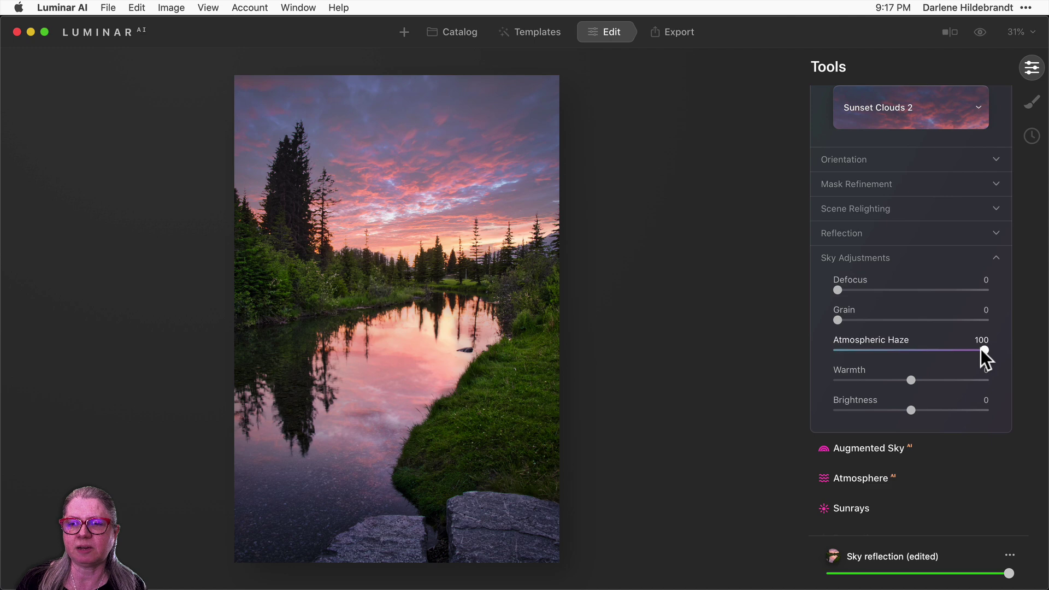
{"action": "left_click_drag", "start_coordinate": [981, 349], "coordinate": [828, 350]}
{"action": "left_click", "coordinate": [817, 352]}
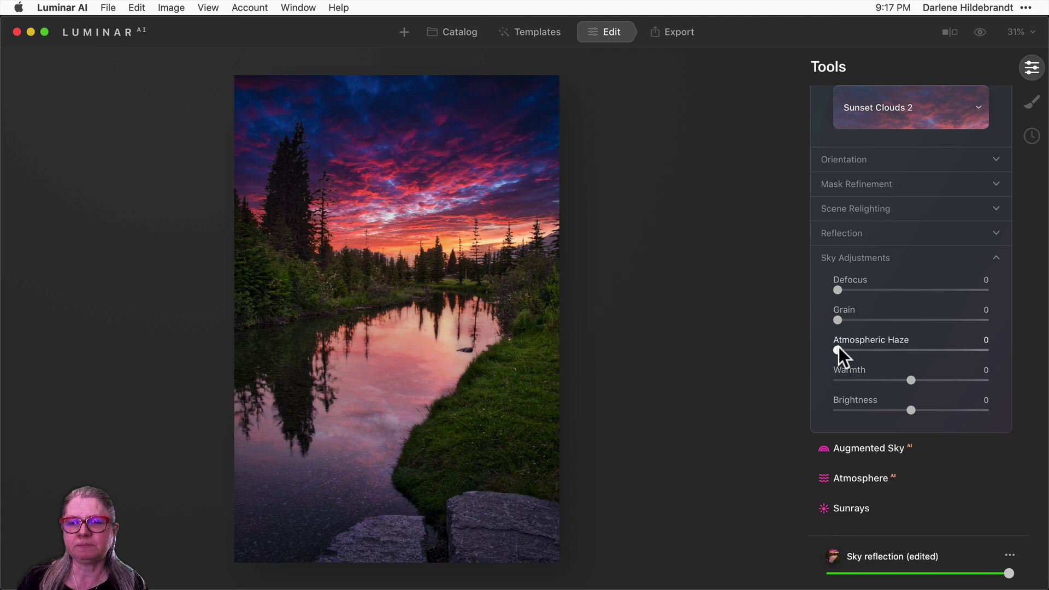
{"action": "left_click_drag", "start_coordinate": [838, 347], "coordinate": [928, 347]}
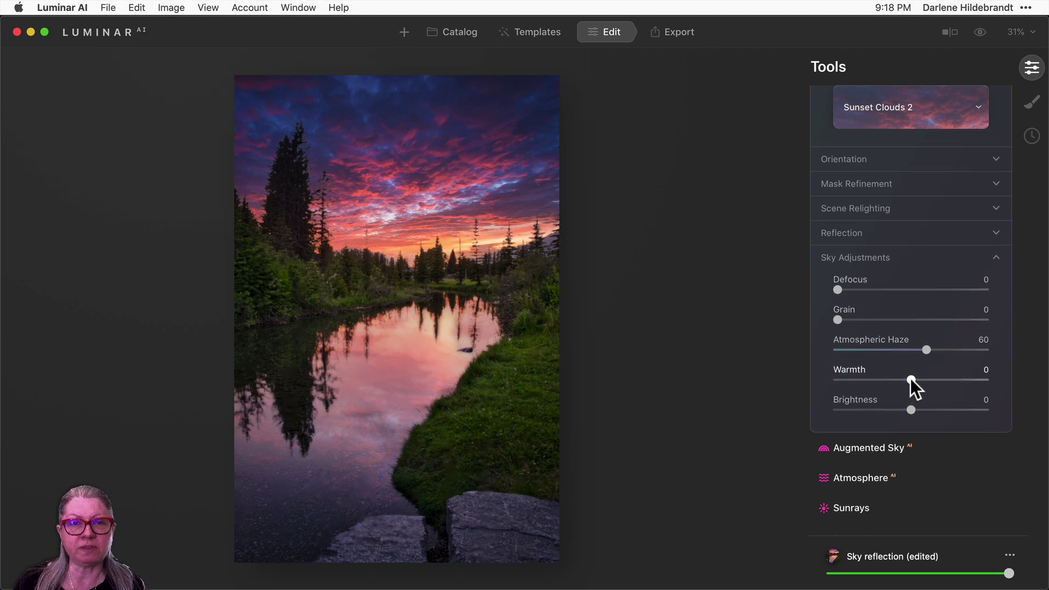
{"action": "mouse_move", "coordinate": [909, 378]}
{"action": "left_mouse_down"}
{"action": "mouse_move", "coordinate": [812, 379]}
{"action": "mouse_move", "coordinate": [993, 375]}
{"action": "mouse_move", "coordinate": [875, 377]}
{"action": "left_mouse_up"}
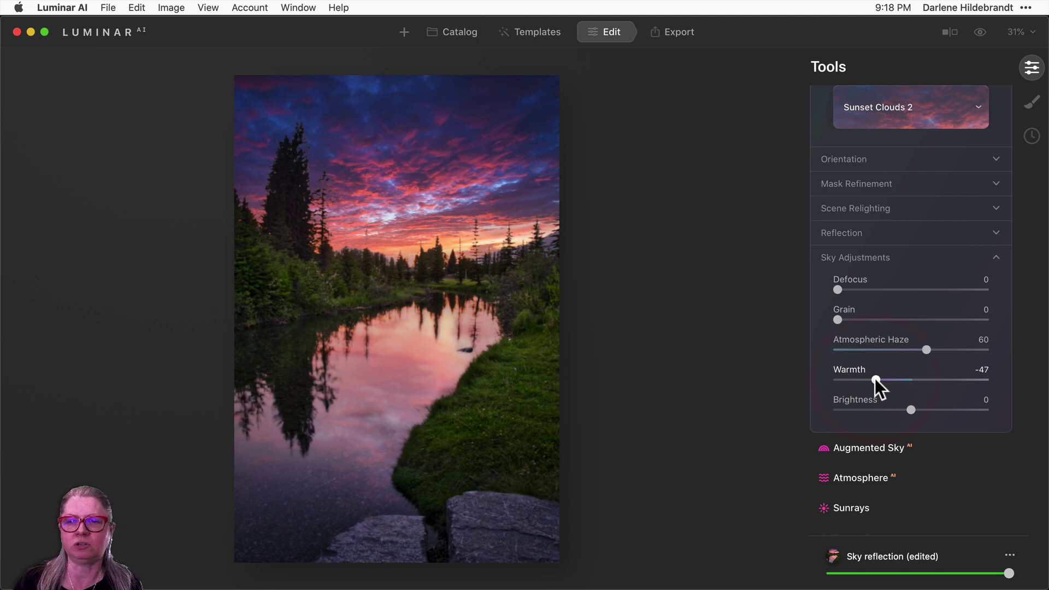
{"action": "left_click_drag", "start_coordinate": [910, 410], "coordinate": [1042, 404]}
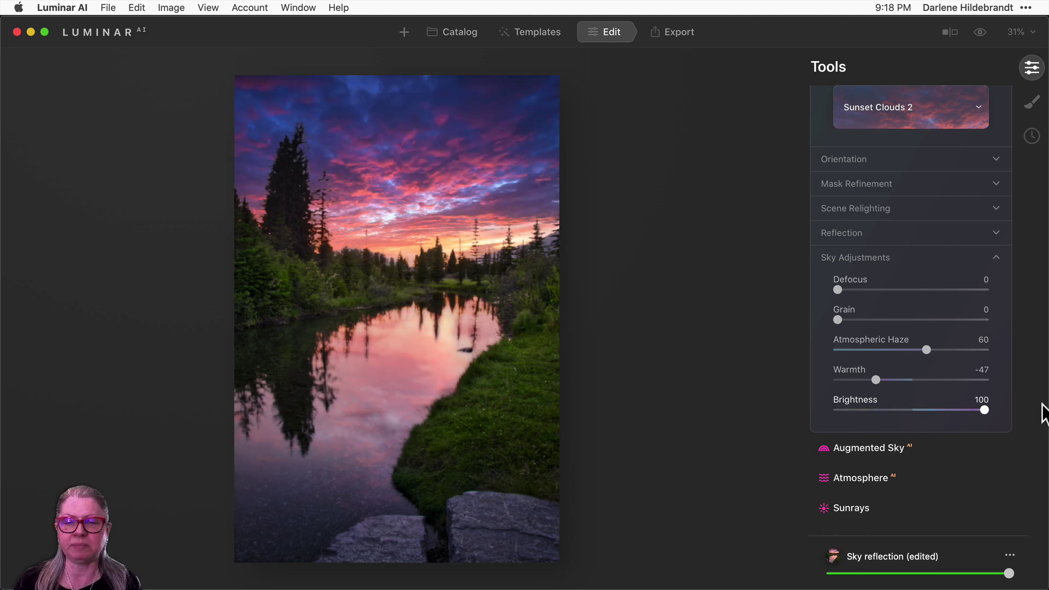
{"action": "left_click_drag", "start_coordinate": [1041, 404], "coordinate": [1038, 402]}
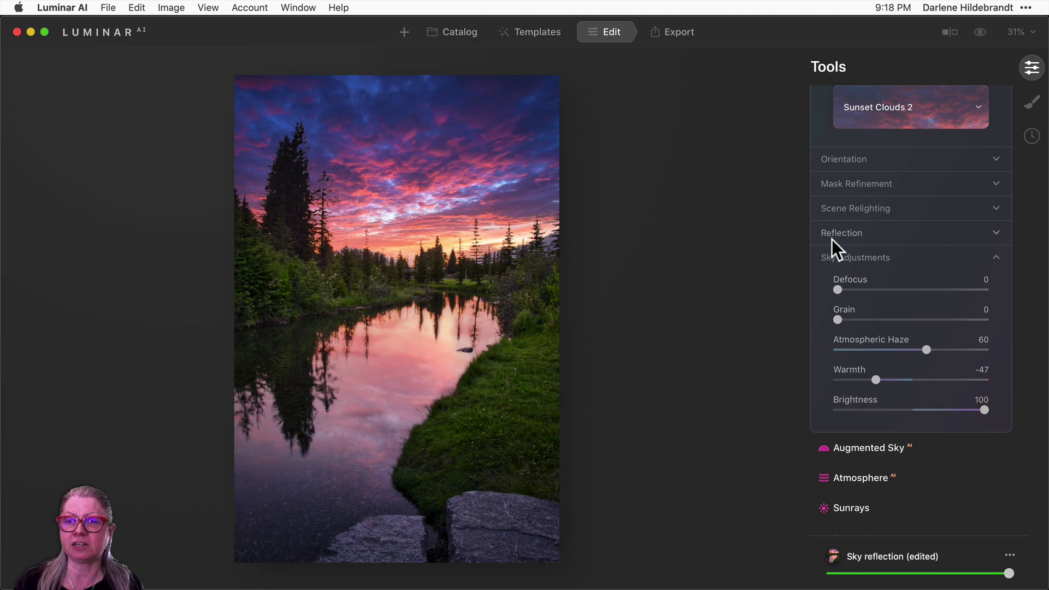
{"action": "double_click", "coordinate": [983, 408]}
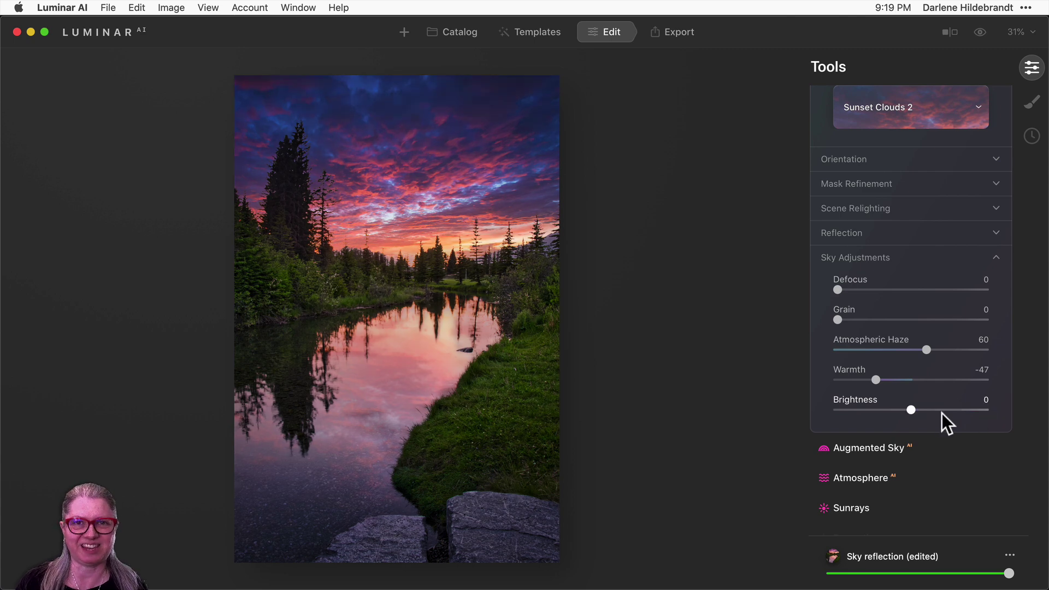
{"action": "key", "text": "backslash"}
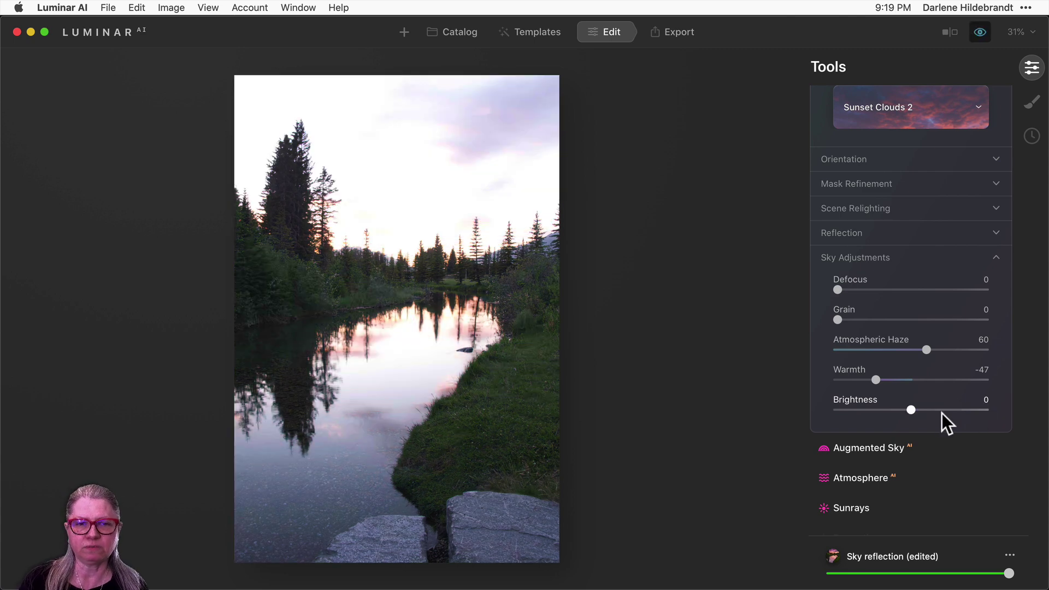
{"action": "key", "text": "backslash"}
{"action": "scroll", "coordinate": [862, 192], "scroll_direction": "up", "scroll_amount": 3}
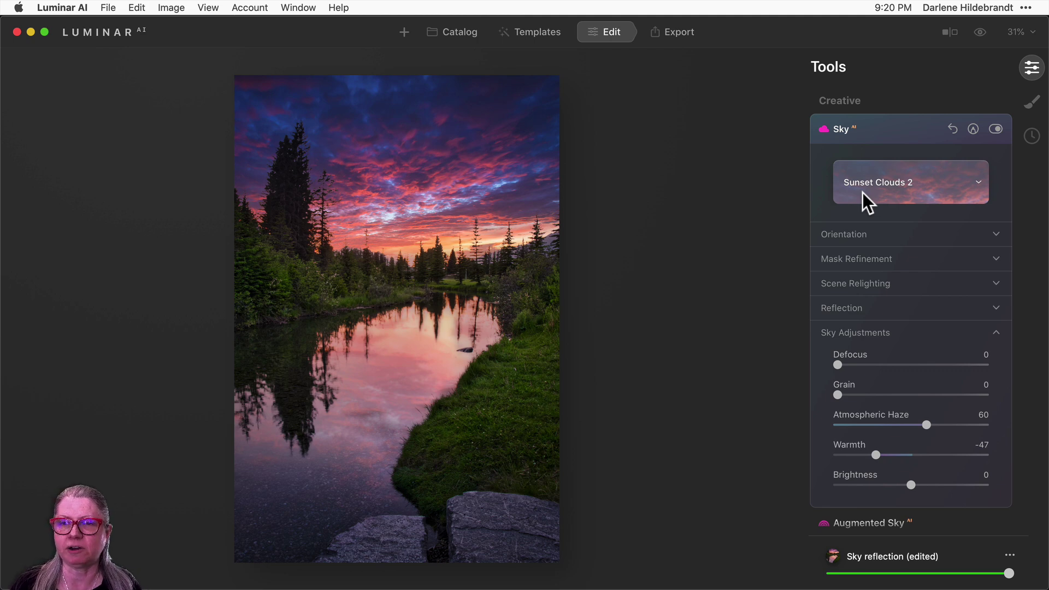
Replace Sunset Clouds 2 with a golden-lit puffy-cloud sky from the Custom sky collection.
{"action": "left_click", "coordinate": [862, 193]}
{"action": "left_click", "coordinate": [864, 226]}
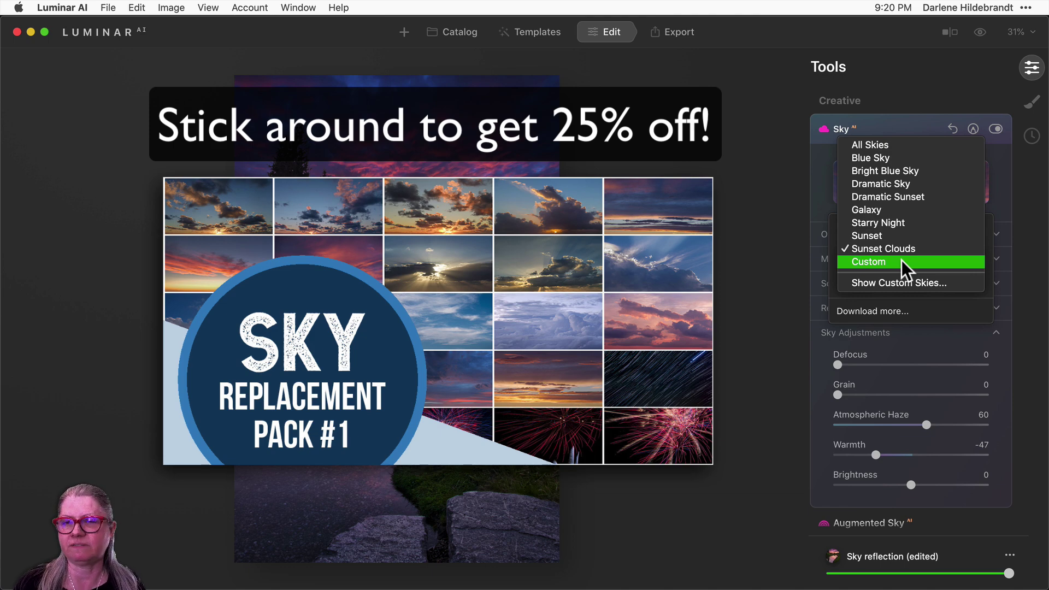
{"action": "left_click", "coordinate": [901, 261]}
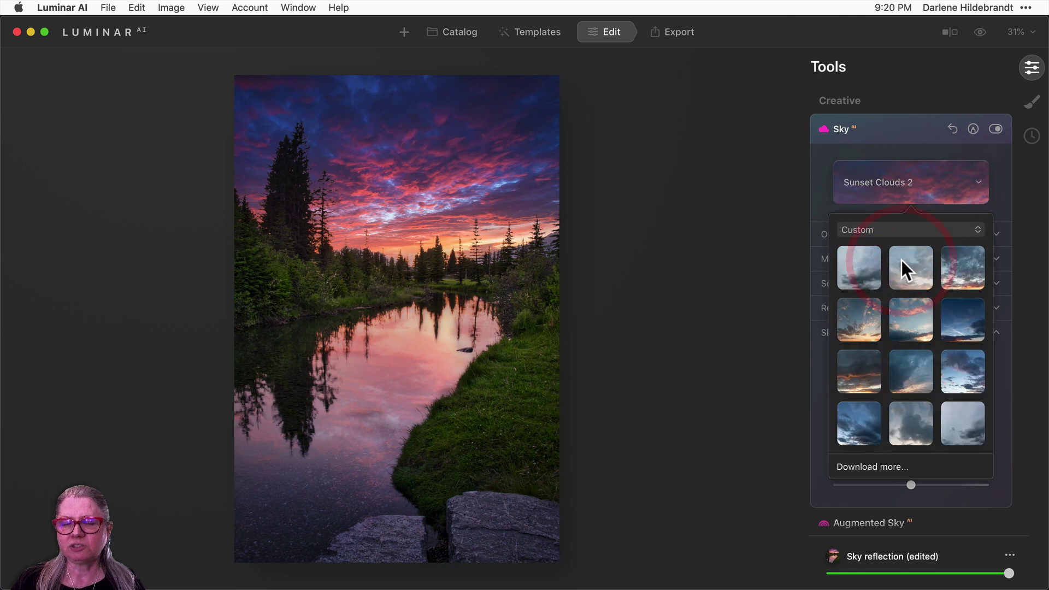
{"action": "scroll", "coordinate": [897, 273], "scroll_direction": "down", "scroll_amount": 3}
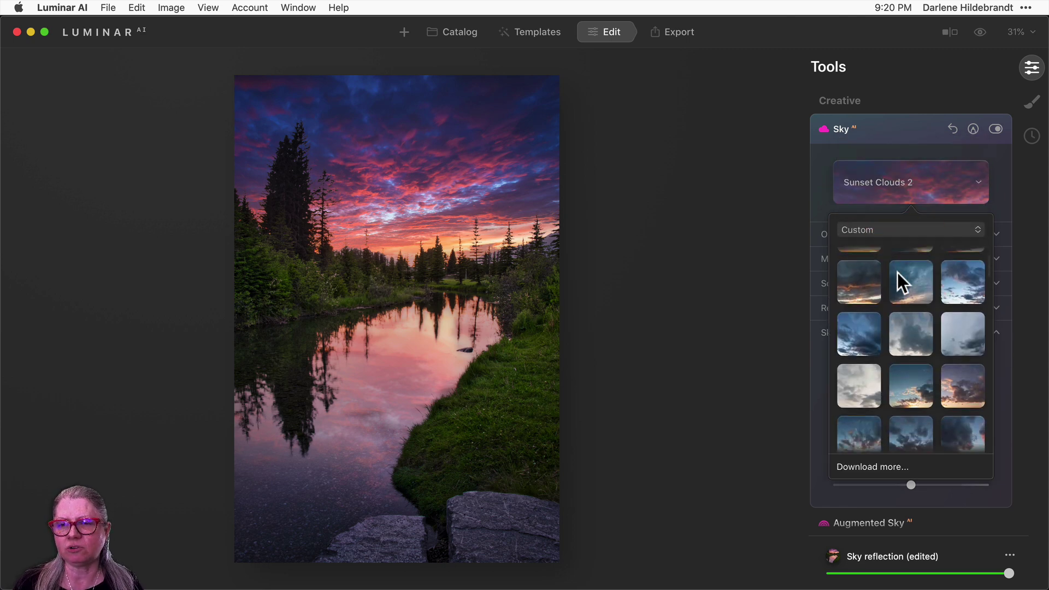
{"action": "scroll", "coordinate": [897, 272], "scroll_direction": "down", "scroll_amount": 10}
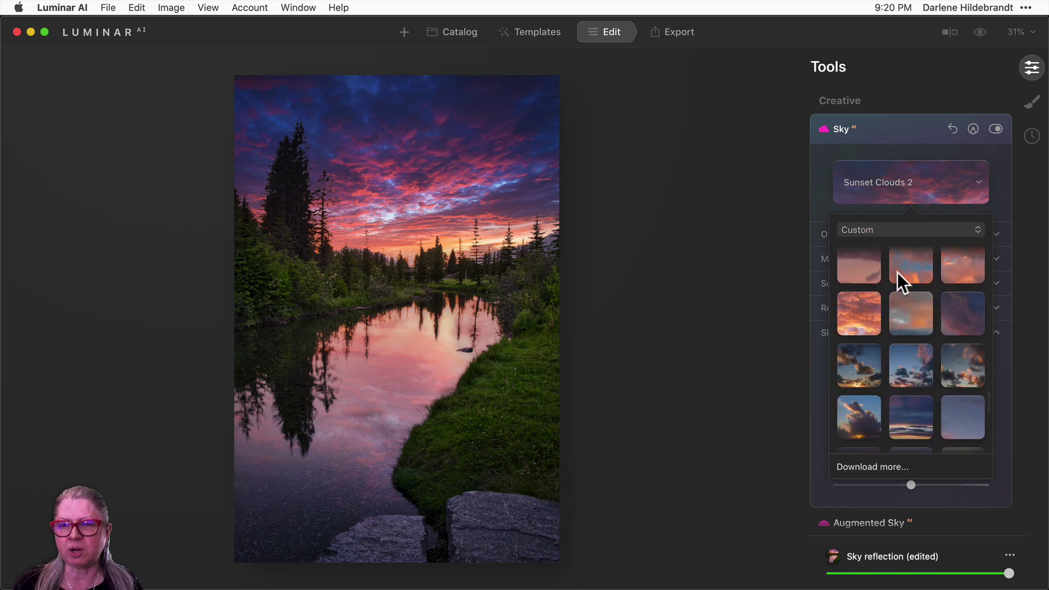
{"action": "scroll", "coordinate": [898, 272], "scroll_direction": "down", "scroll_amount": 10}
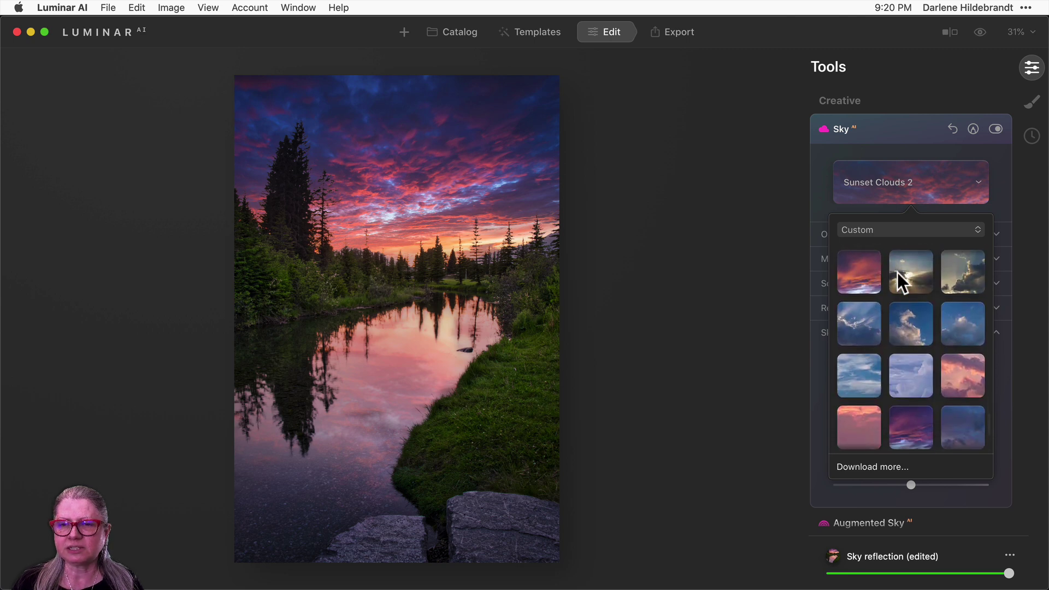
{"action": "scroll", "coordinate": [897, 272], "scroll_direction": "up", "scroll_amount": 1}
{"action": "scroll", "coordinate": [906, 321], "scroll_direction": "up", "scroll_amount": 2}
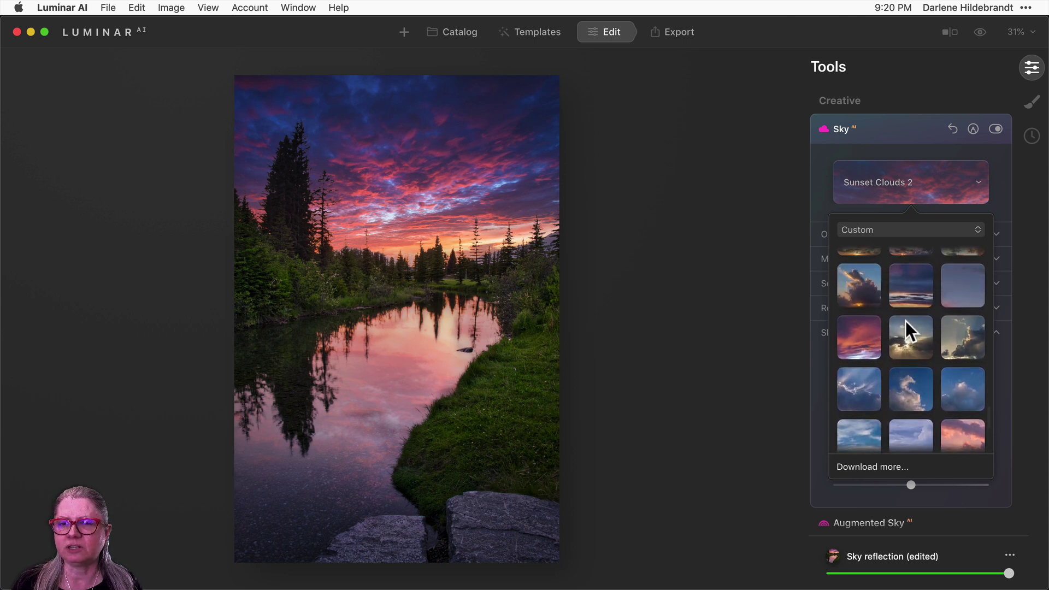
{"action": "scroll", "coordinate": [905, 320], "scroll_direction": "up", "scroll_amount": 3}
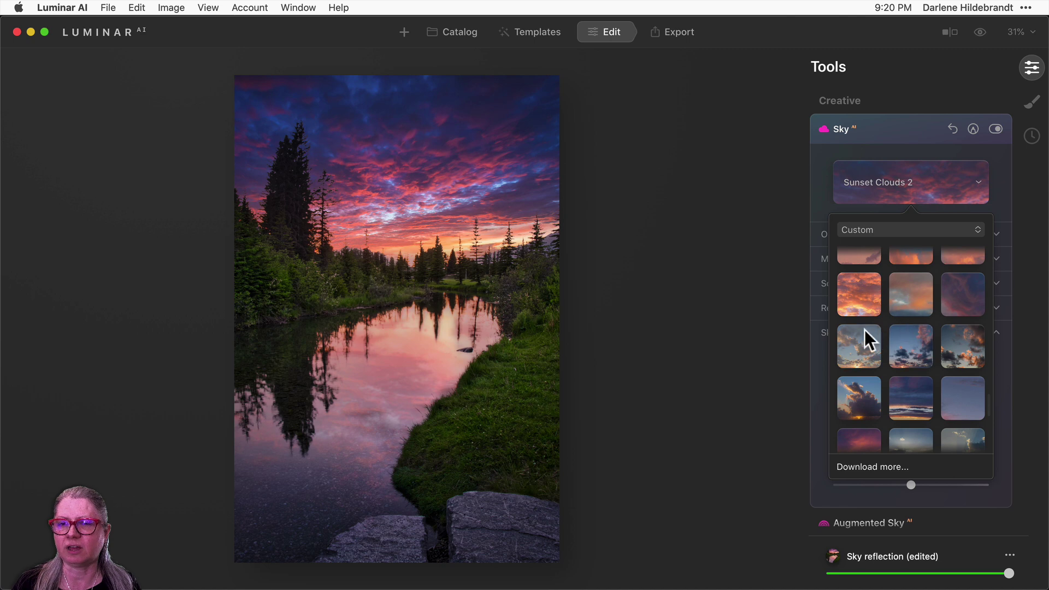
{"action": "left_click", "coordinate": [860, 336]}
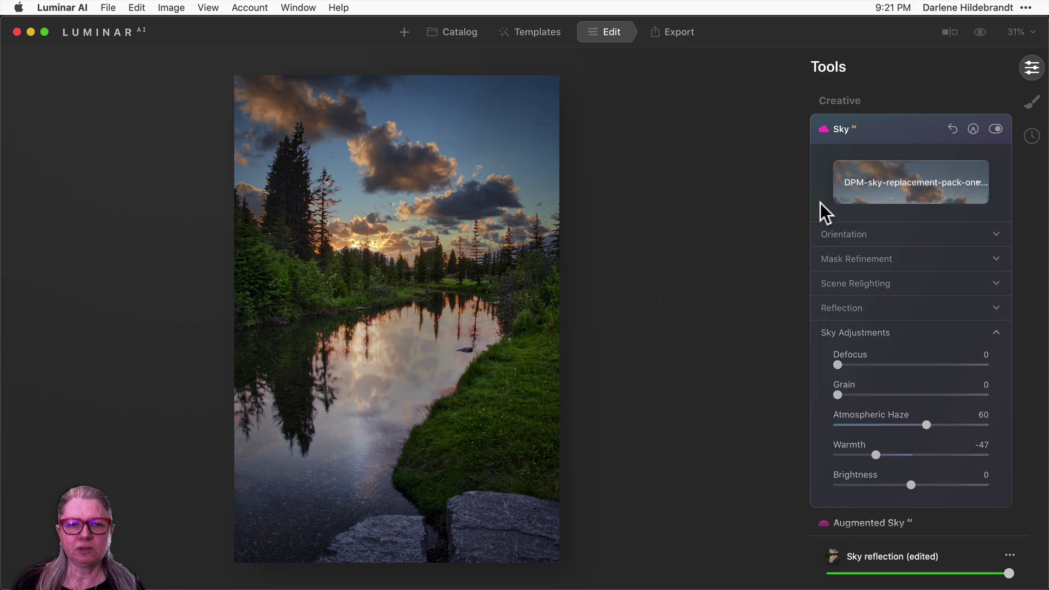
{"action": "left_click", "coordinate": [820, 203]}
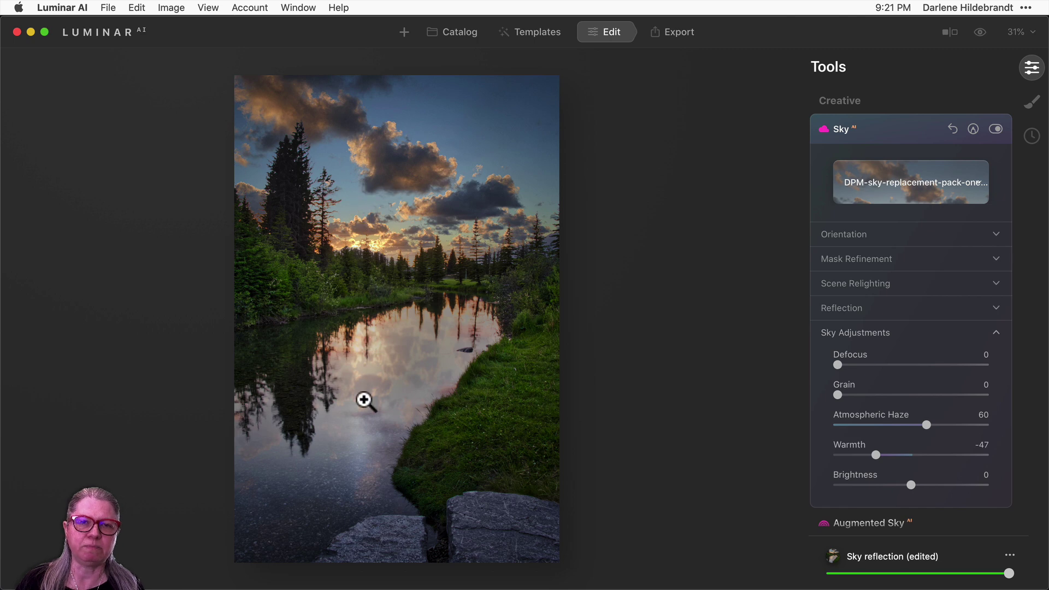
Set the sky orientation to Horizontal Offset 36 and Vertical Offset -1.
{"action": "left_click", "coordinate": [835, 233]}
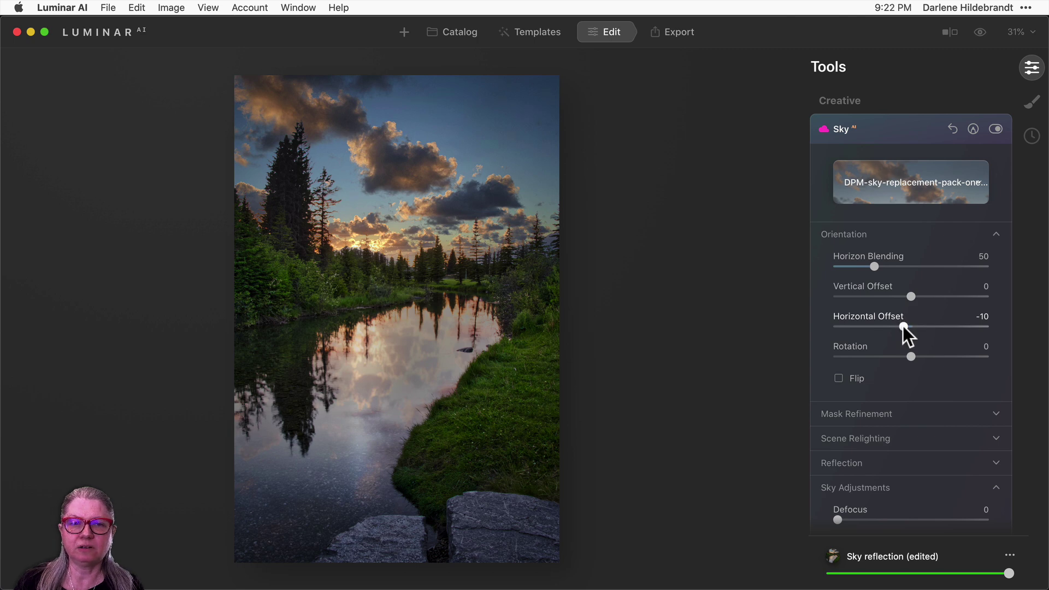
{"action": "left_click_drag", "start_coordinate": [901, 326], "coordinate": [938, 325]}
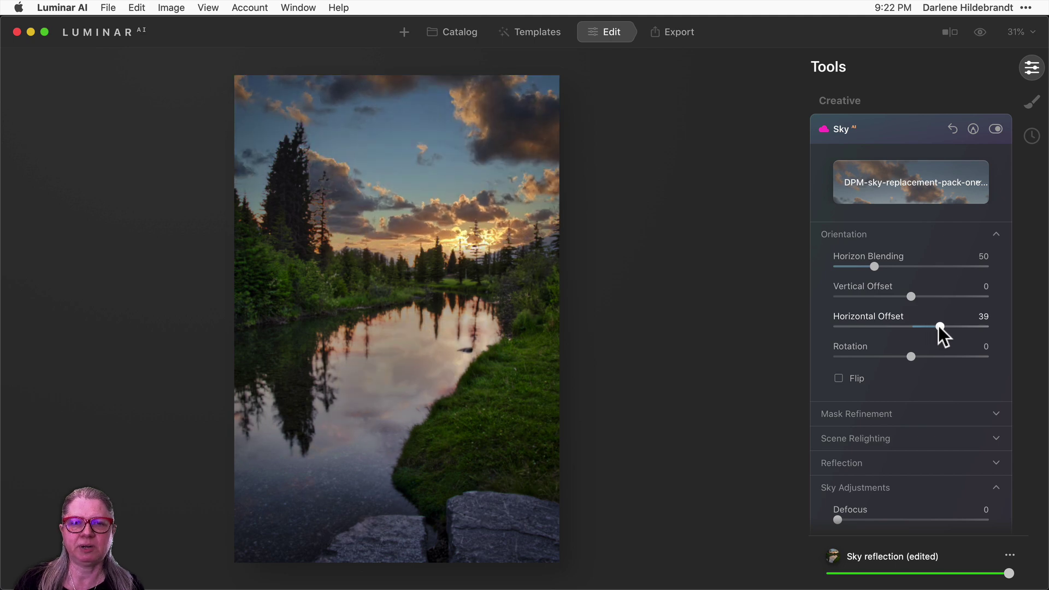
{"action": "left_click", "coordinate": [935, 326]}
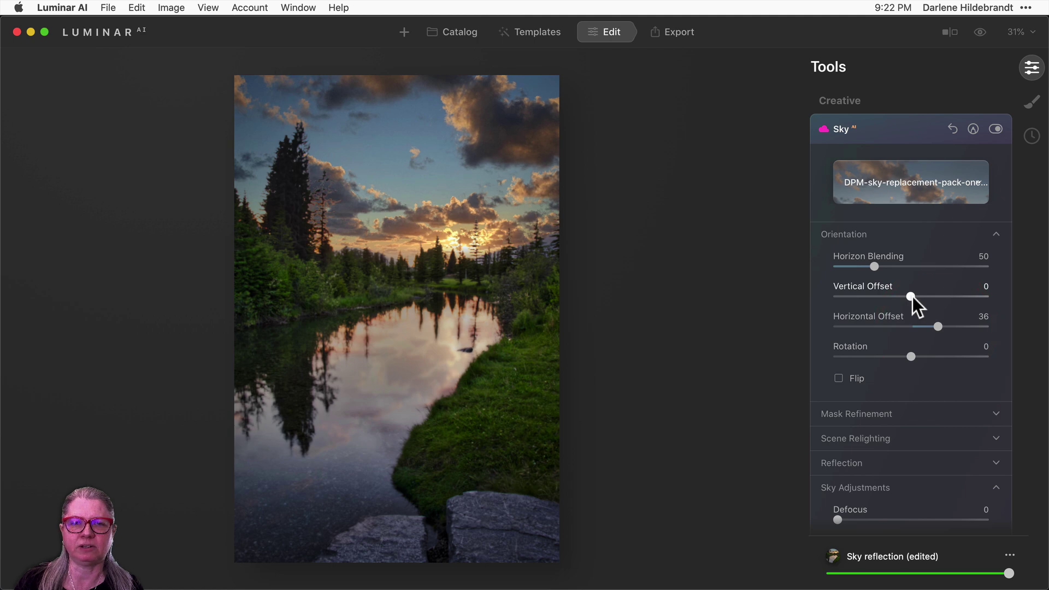
{"action": "left_click_drag", "start_coordinate": [912, 296], "coordinate": [910, 296]}
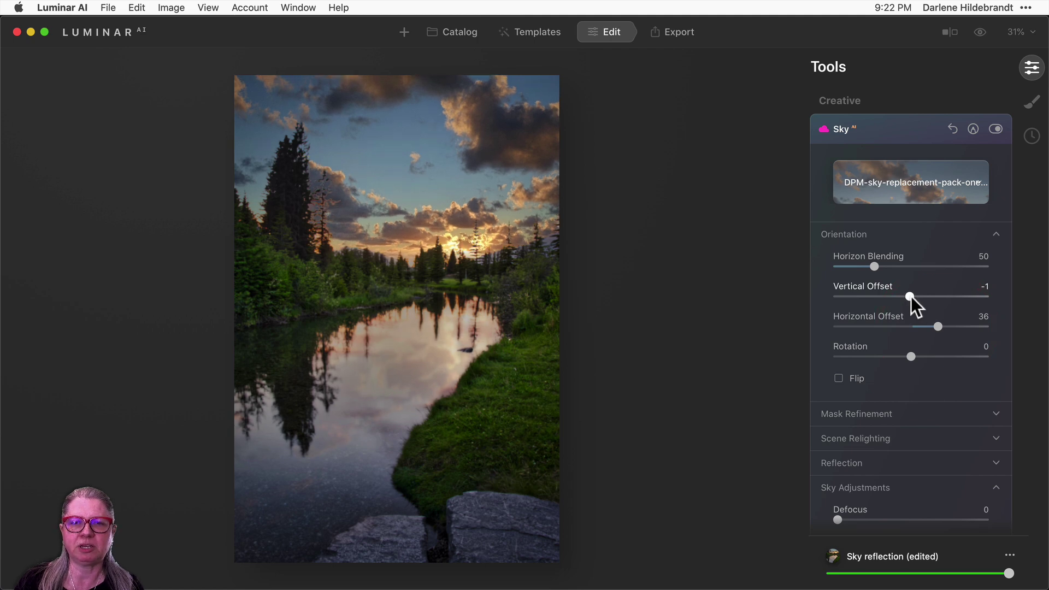
{"action": "left_click", "coordinate": [909, 295]}
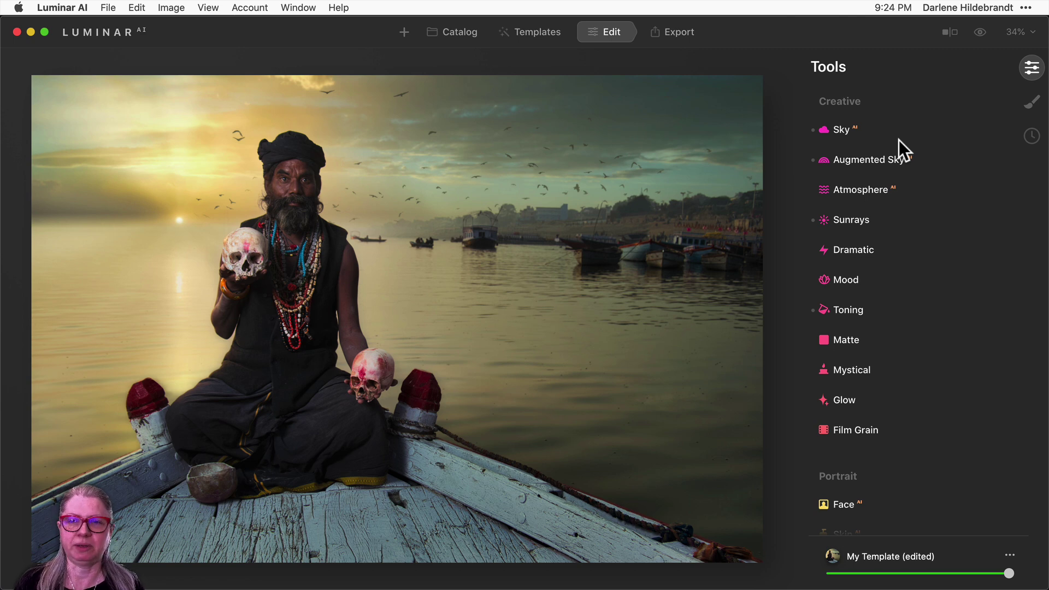
Compare the boat portrait's original and edited versions with the backslash shortcut.
{"action": "key", "text": "backslash"}
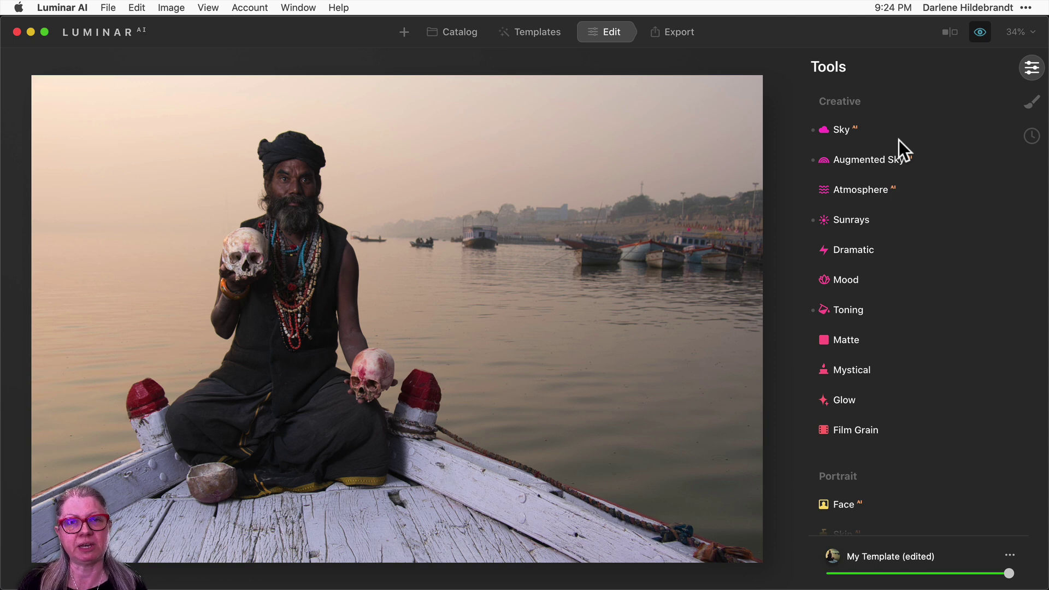
{"action": "key", "text": "backslash"}
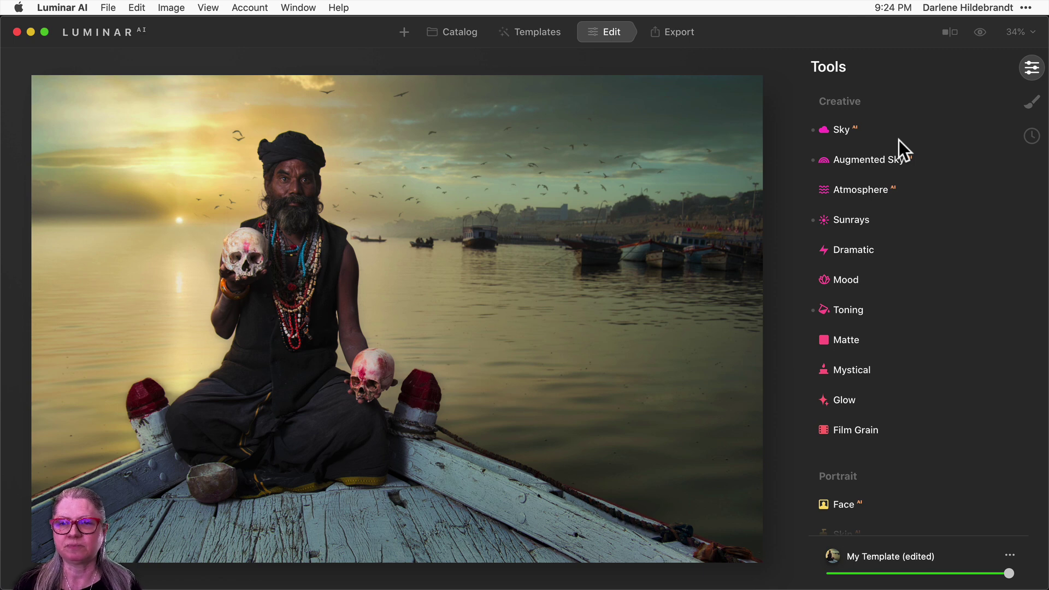
Review the Sunrays, Augmented Sky and Sky settings, toggling the Sunset 2 sky off and on.
{"action": "left_click", "coordinate": [864, 218]}
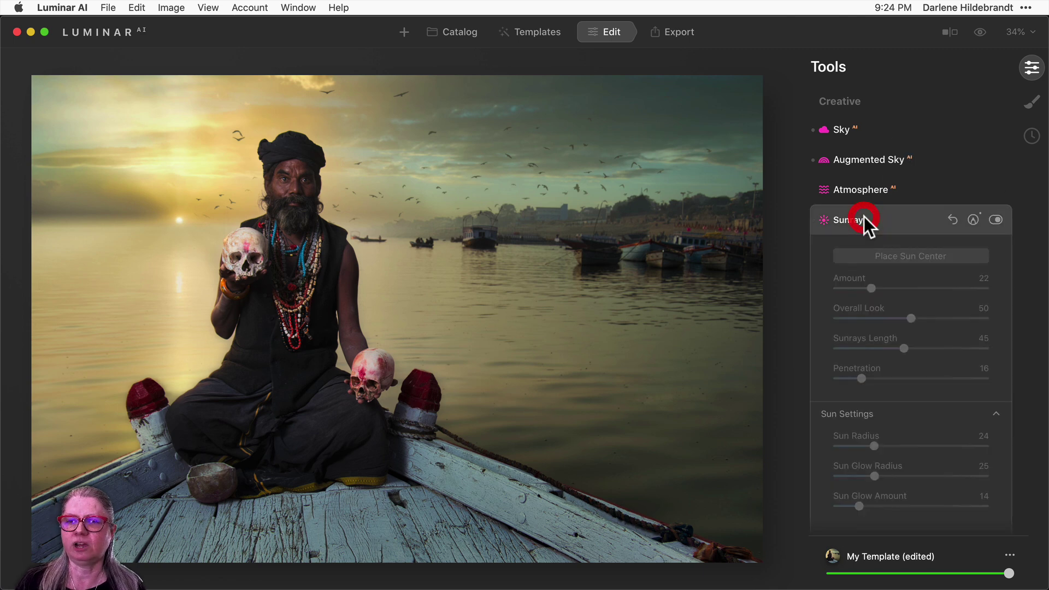
{"action": "left_click", "coordinate": [995, 101]}
{"action": "scroll", "coordinate": [909, 162], "scroll_direction": "up", "scroll_amount": 5}
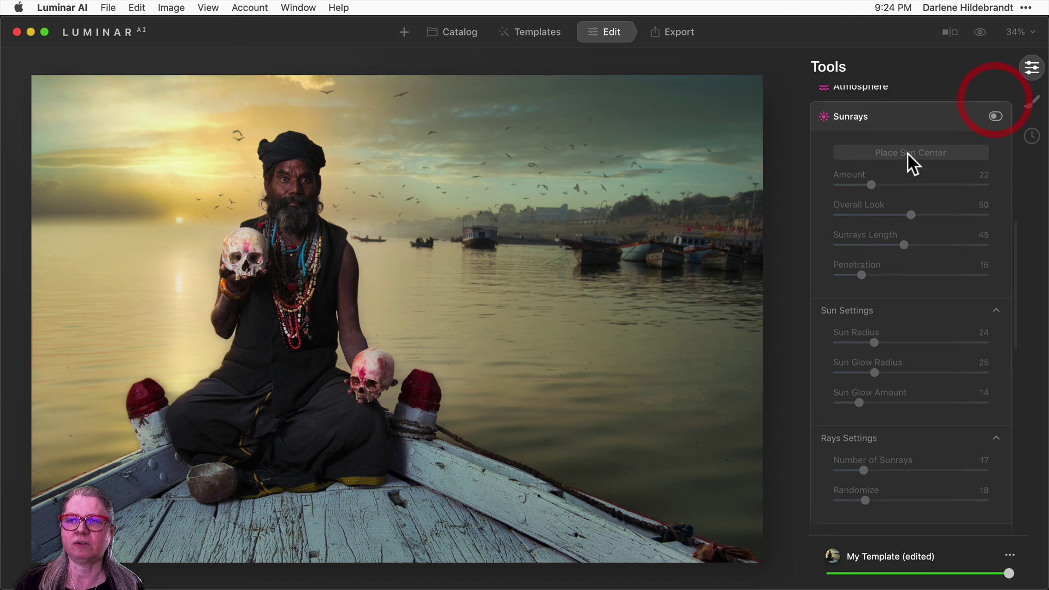
{"action": "left_click", "coordinate": [907, 161]}
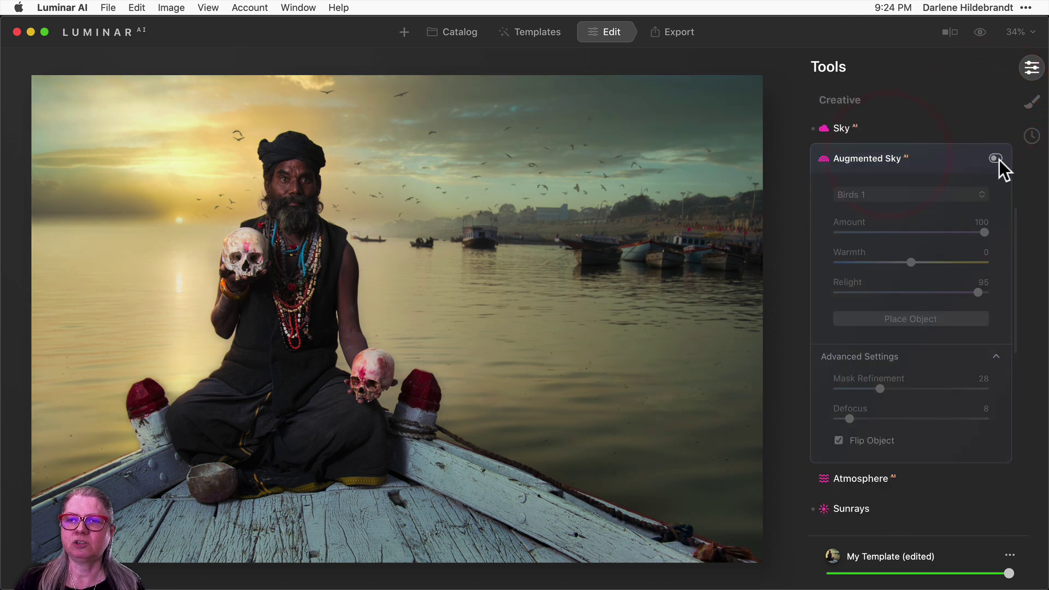
{"action": "left_click", "coordinate": [905, 134]}
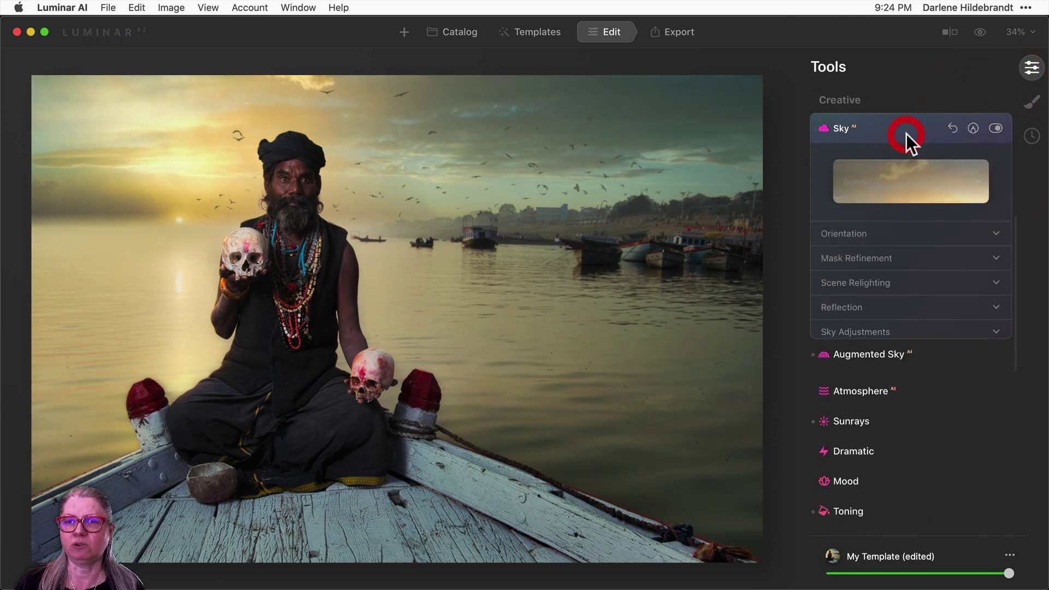
{"action": "left_click", "coordinate": [997, 126]}
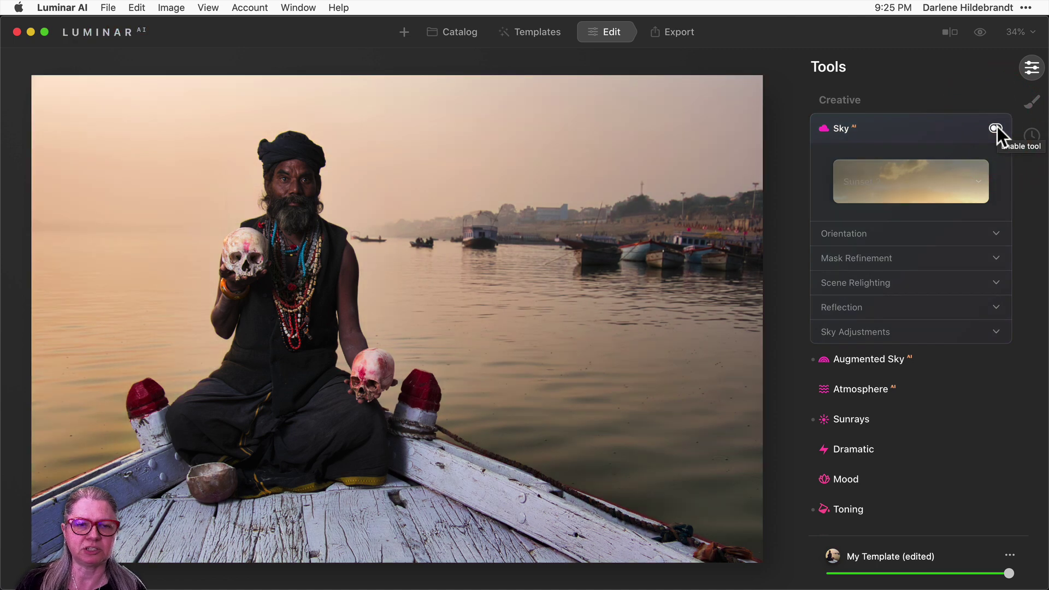
{"action": "left_click", "coordinate": [997, 126]}
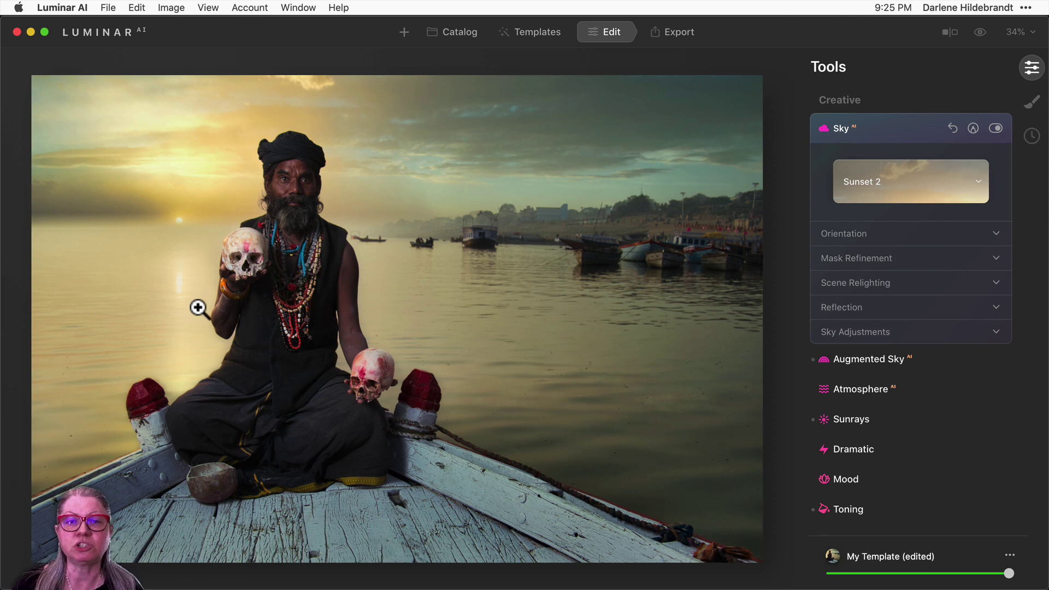
Set sky Horizontal Offset -31, Vertical Offset 0 and horizon blending 50.
{"action": "left_click", "coordinate": [833, 233]}
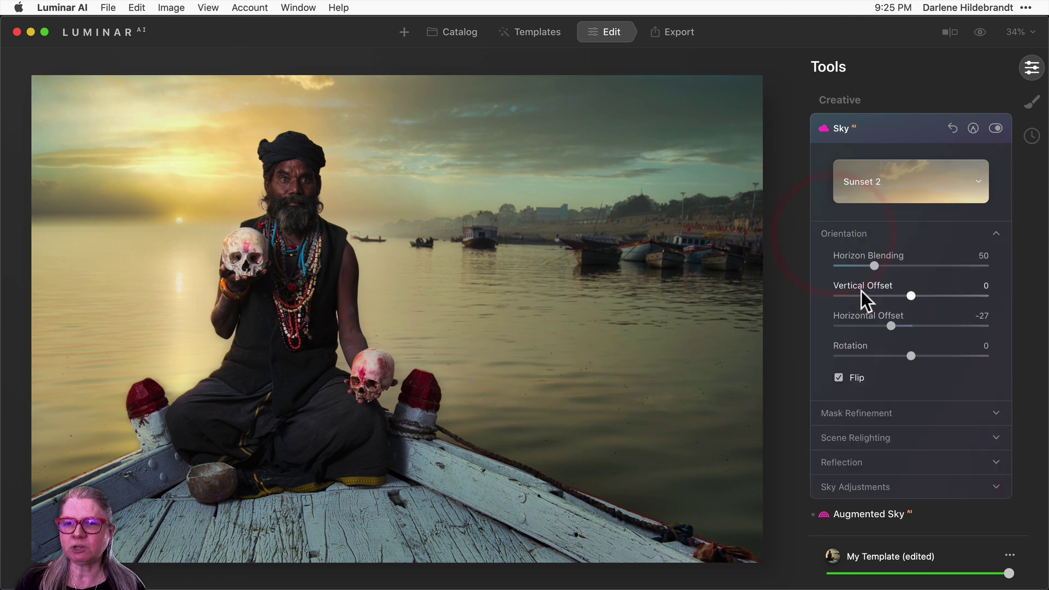
{"action": "left_click_drag", "start_coordinate": [890, 322], "coordinate": [887, 320]}
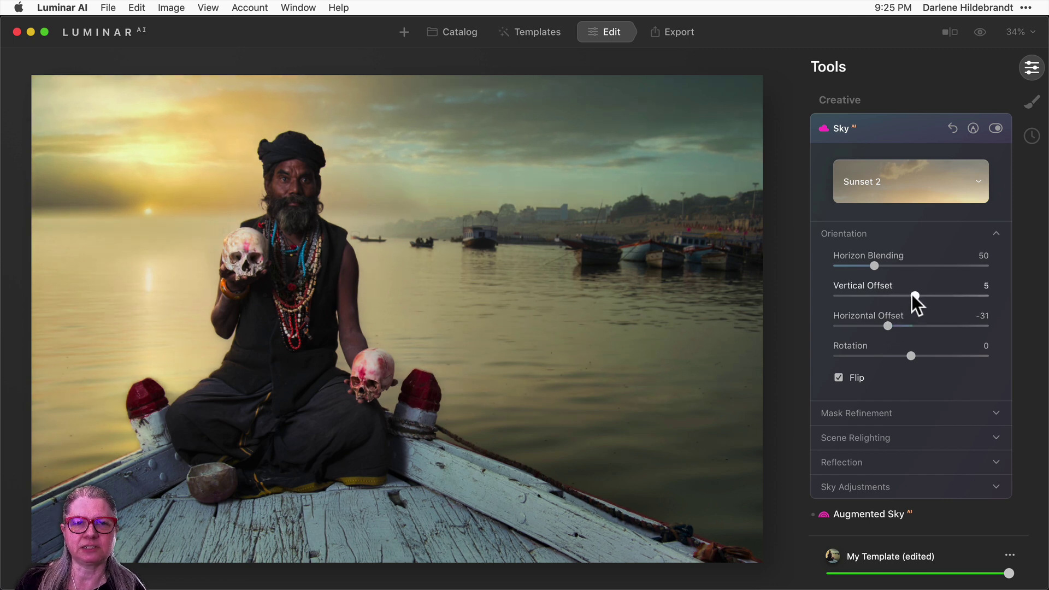
{"action": "left_click_drag", "start_coordinate": [911, 295], "coordinate": [913, 295]}
{"action": "left_click", "coordinate": [920, 265]}
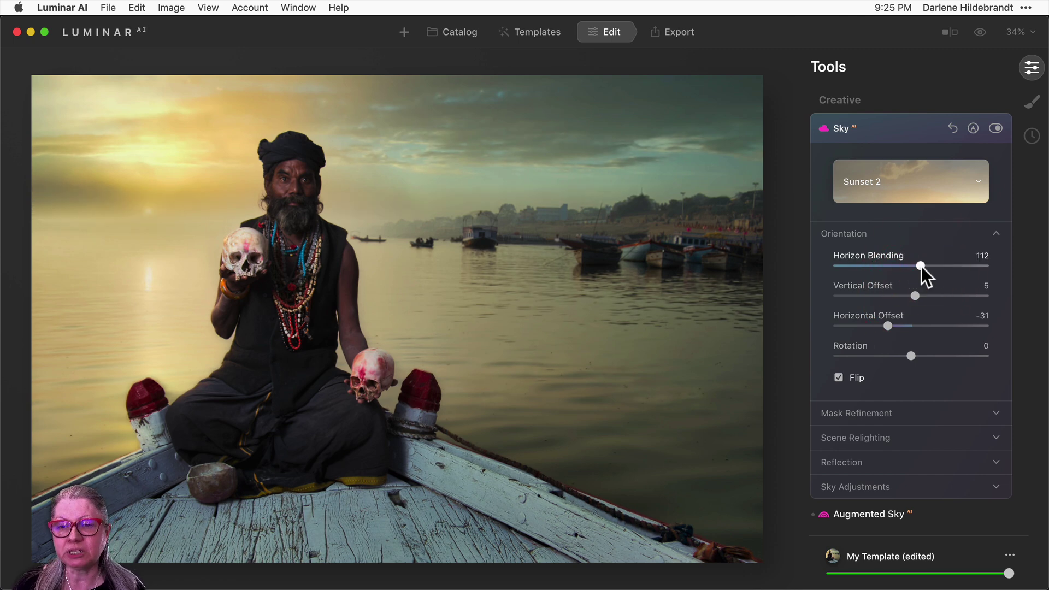
Raise the sky's Atmospheric Haze to 60 in Sky Adjustments.
{"action": "scroll", "coordinate": [921, 267], "scroll_direction": "up", "scroll_amount": 3}
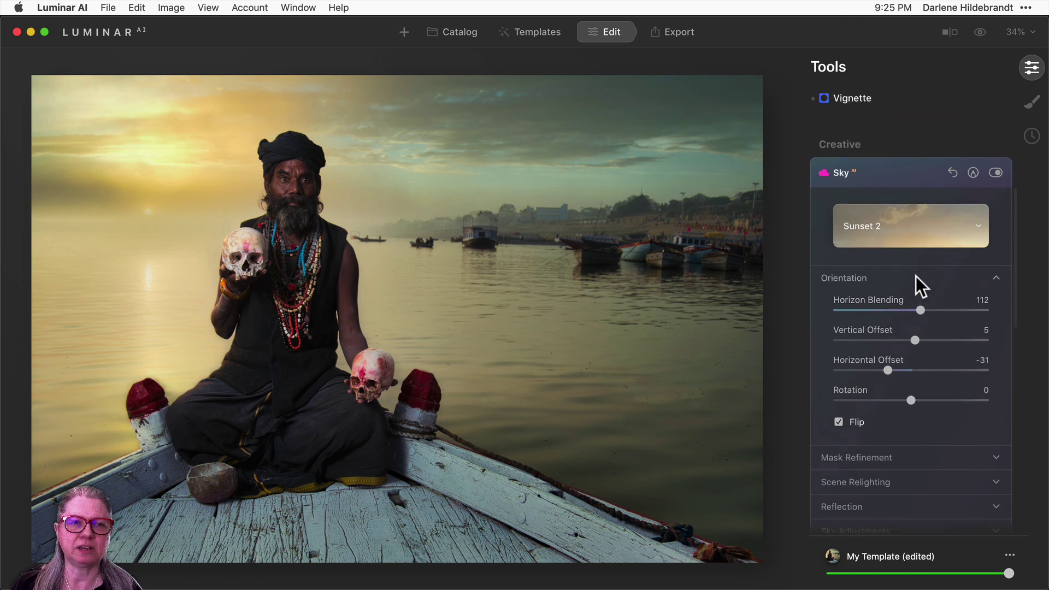
{"action": "scroll", "coordinate": [902, 293], "scroll_direction": "down", "scroll_amount": 2}
{"action": "scroll", "coordinate": [902, 294], "scroll_direction": "down", "scroll_amount": 1}
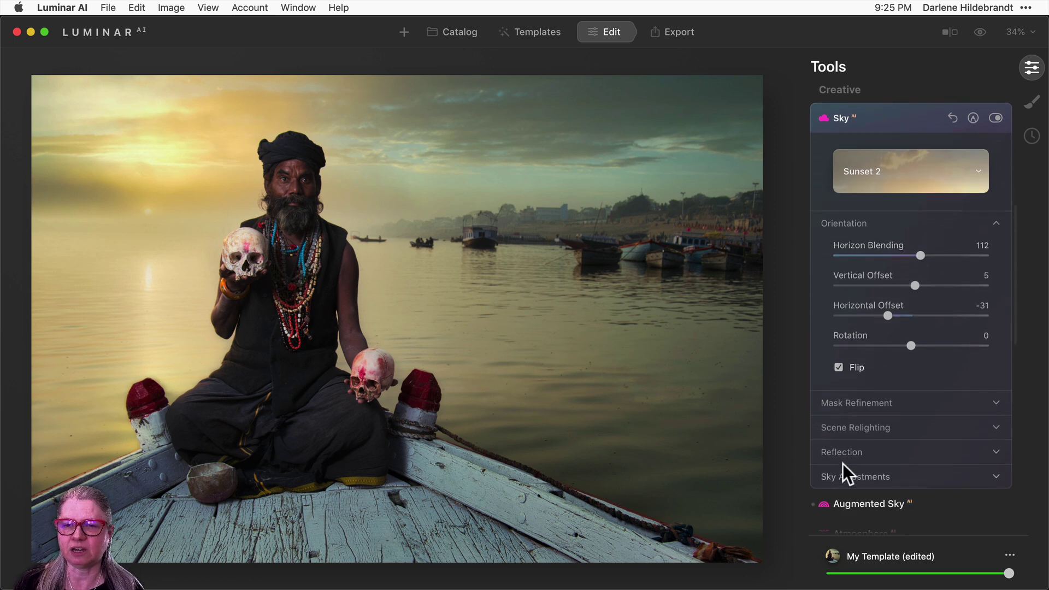
{"action": "left_click", "coordinate": [836, 476]}
{"action": "scroll", "coordinate": [856, 417], "scroll_direction": "down", "scroll_amount": 6}
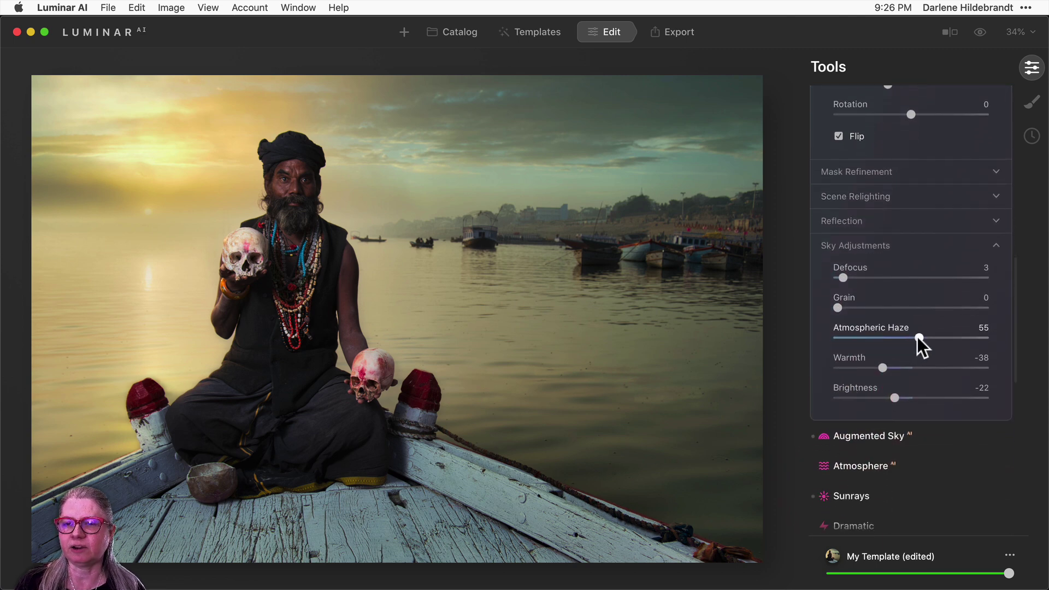
{"action": "left_click_drag", "start_coordinate": [916, 337], "coordinate": [925, 336]}
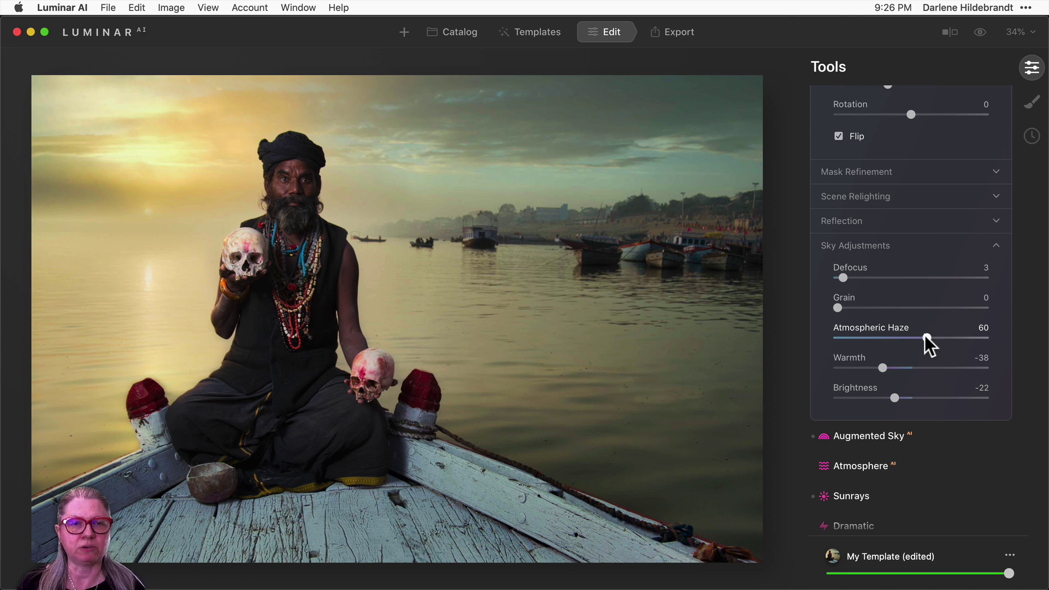
{"action": "scroll", "coordinate": [840, 250], "scroll_direction": "up", "scroll_amount": 5}
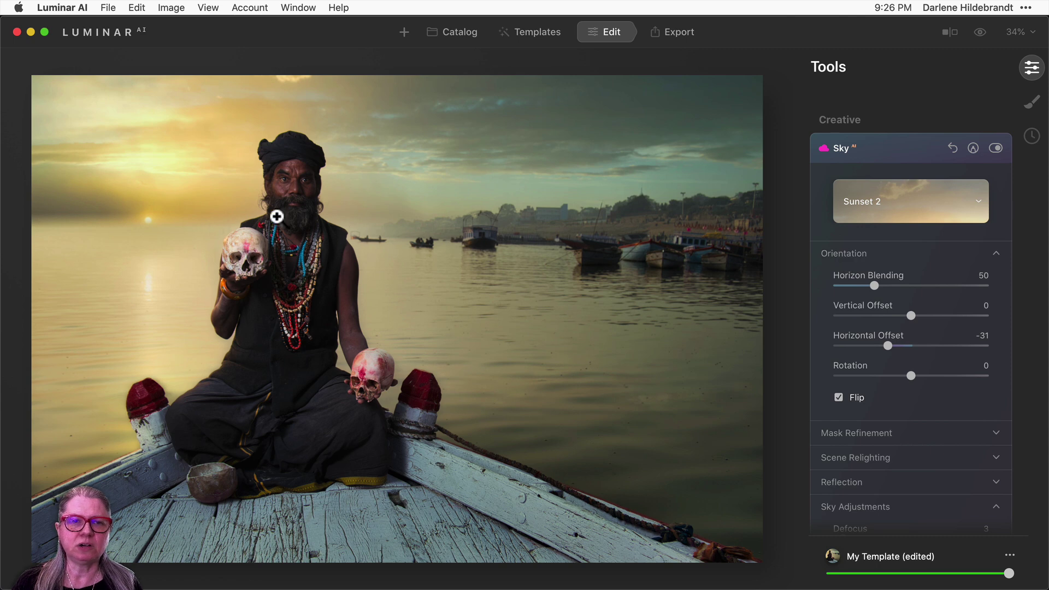
Inspect the sky at 100% zoom, then turn off Flip on the Sunset 2 sky.
{"action": "left_click", "coordinate": [218, 202]}
{"action": "left_click_drag", "start_coordinate": [325, 251], "coordinate": [491, 307]}
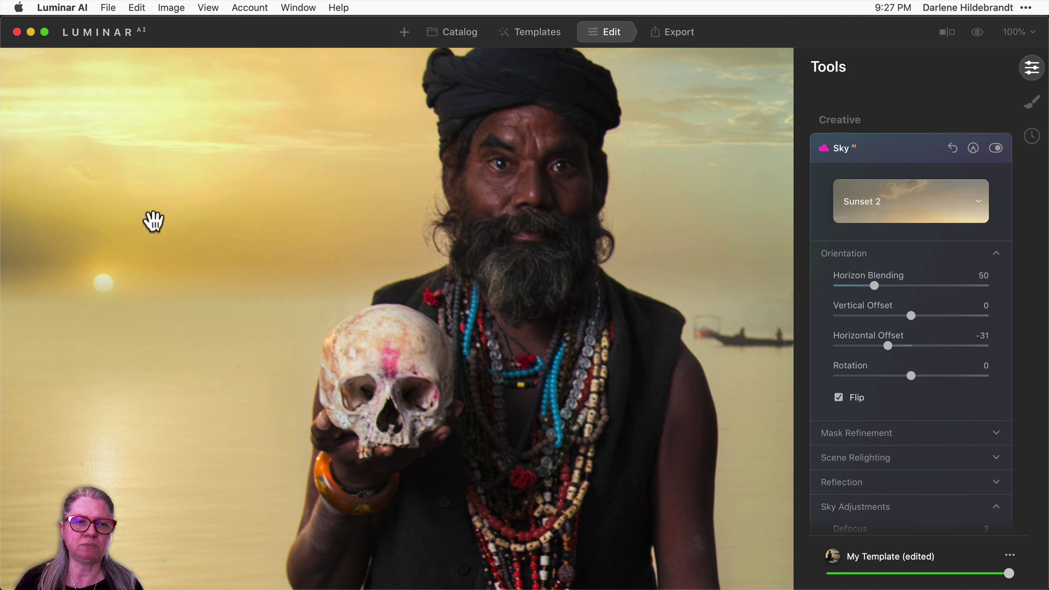
{"action": "left_click", "coordinate": [123, 273]}
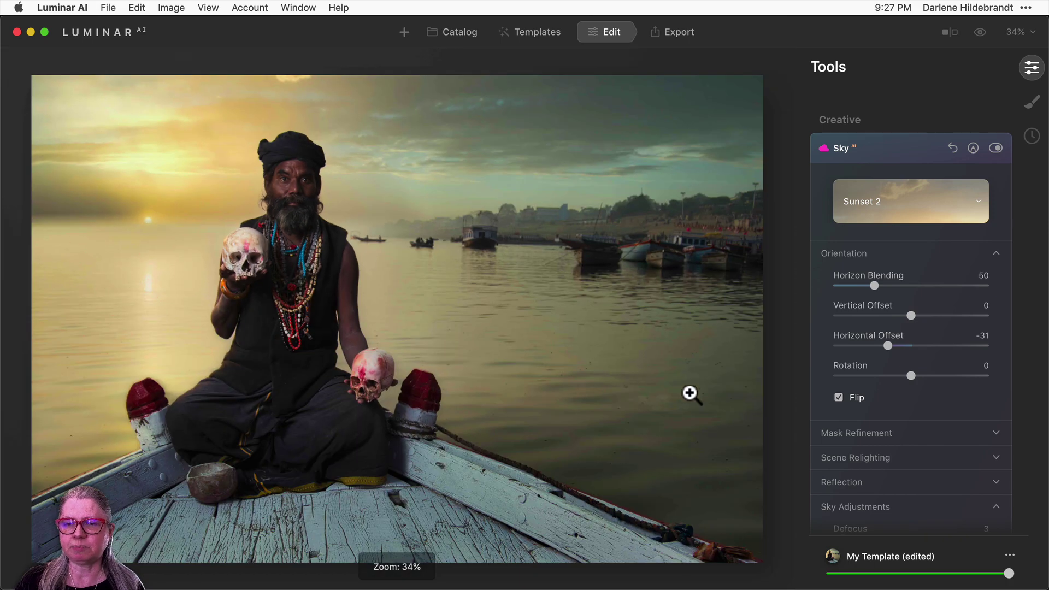
{"action": "left_click", "coordinate": [839, 398]}
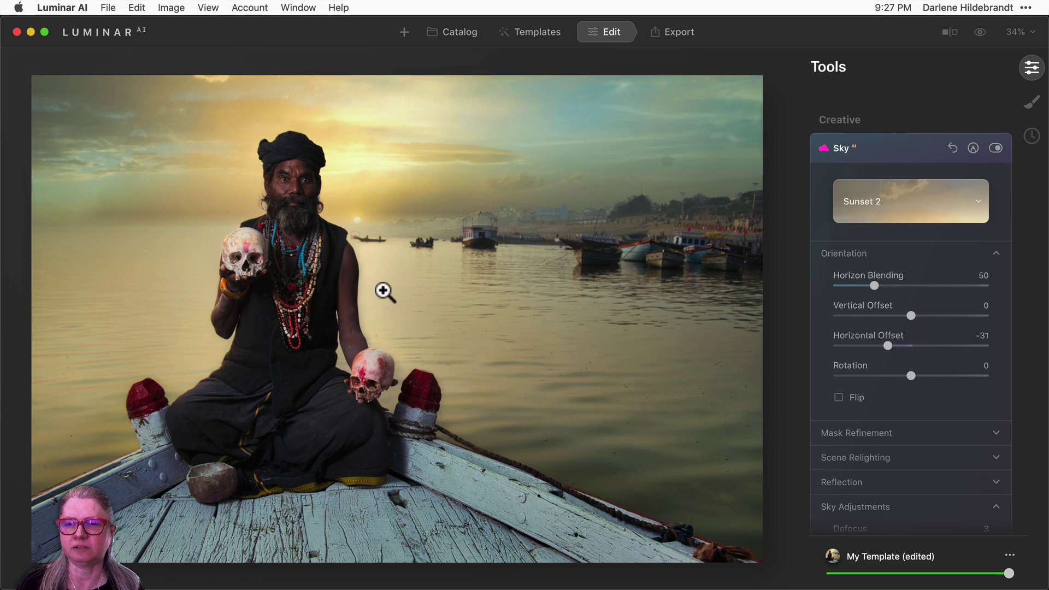
Flip the sky again and set Scene Relighting's Relight Strength to 81.
{"action": "left_click", "coordinate": [838, 397]}
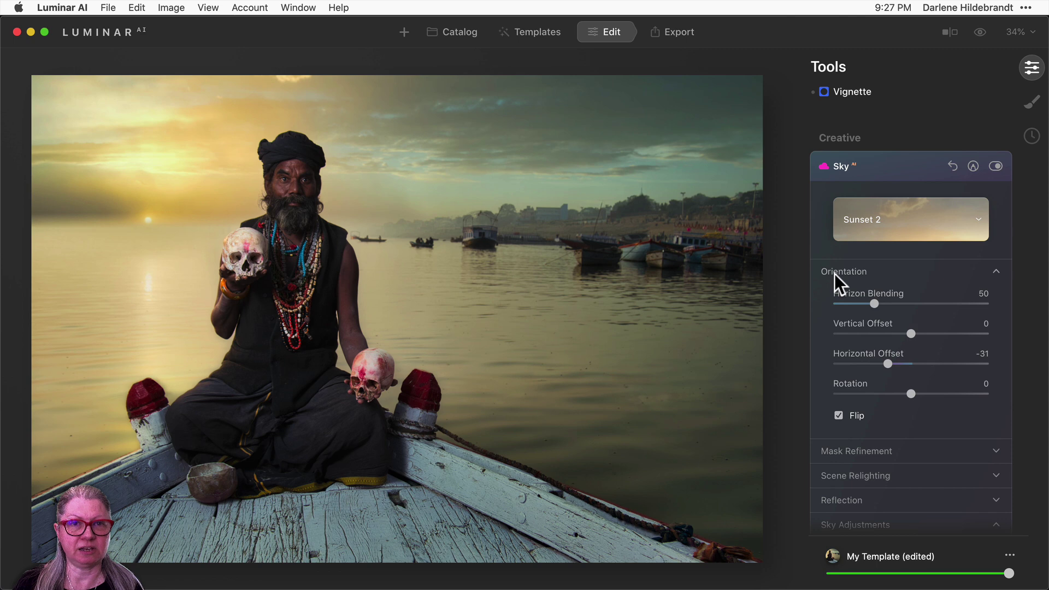
{"action": "left_click", "coordinate": [834, 274]}
{"action": "scroll", "coordinate": [834, 275], "scroll_direction": "down", "scroll_amount": 3}
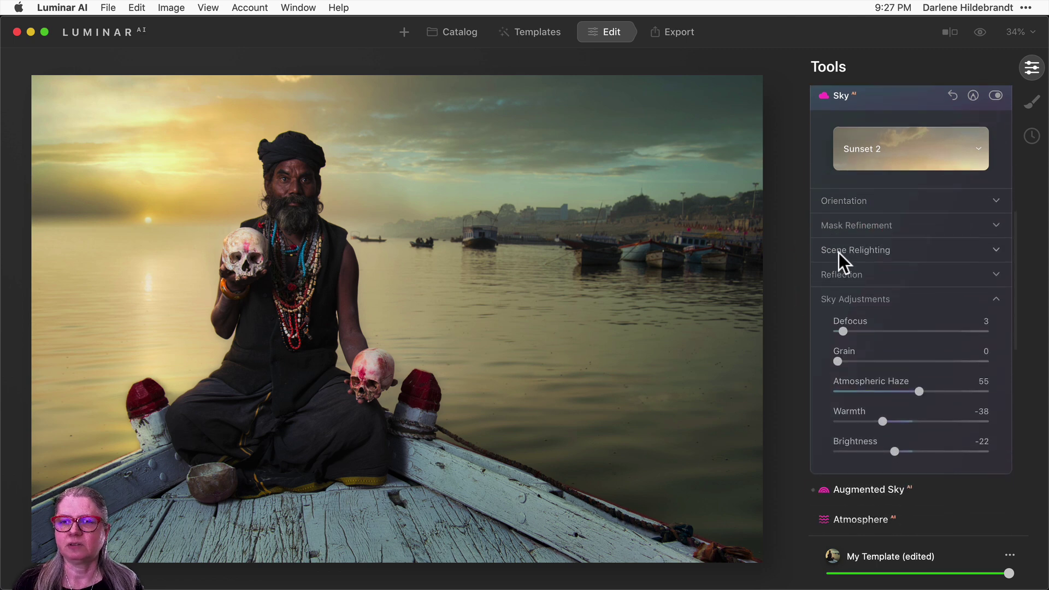
{"action": "left_click", "coordinate": [838, 253]}
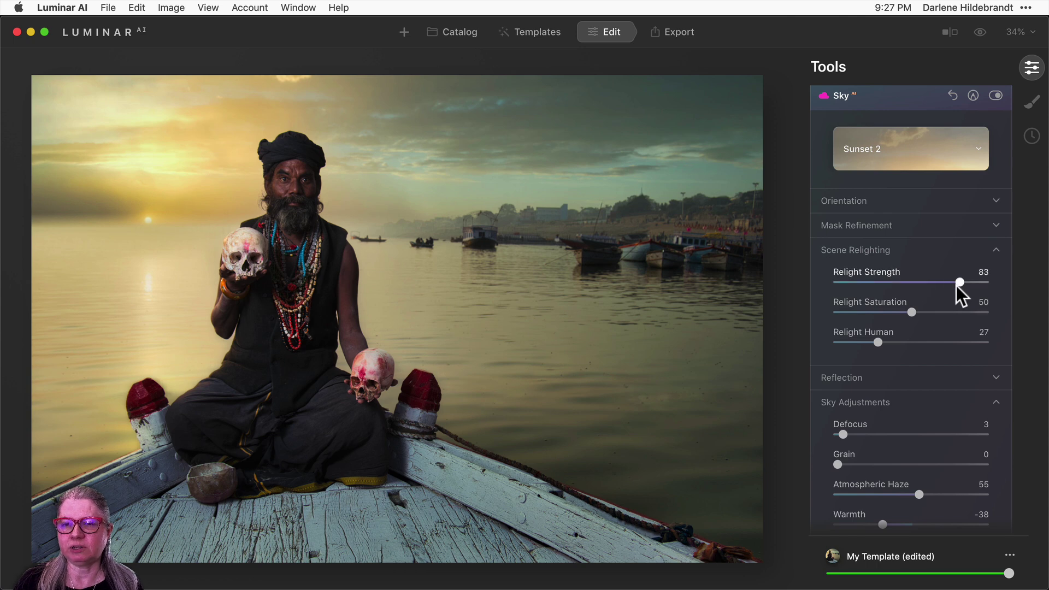
{"action": "left_click_drag", "start_coordinate": [959, 283], "coordinate": [817, 282]}
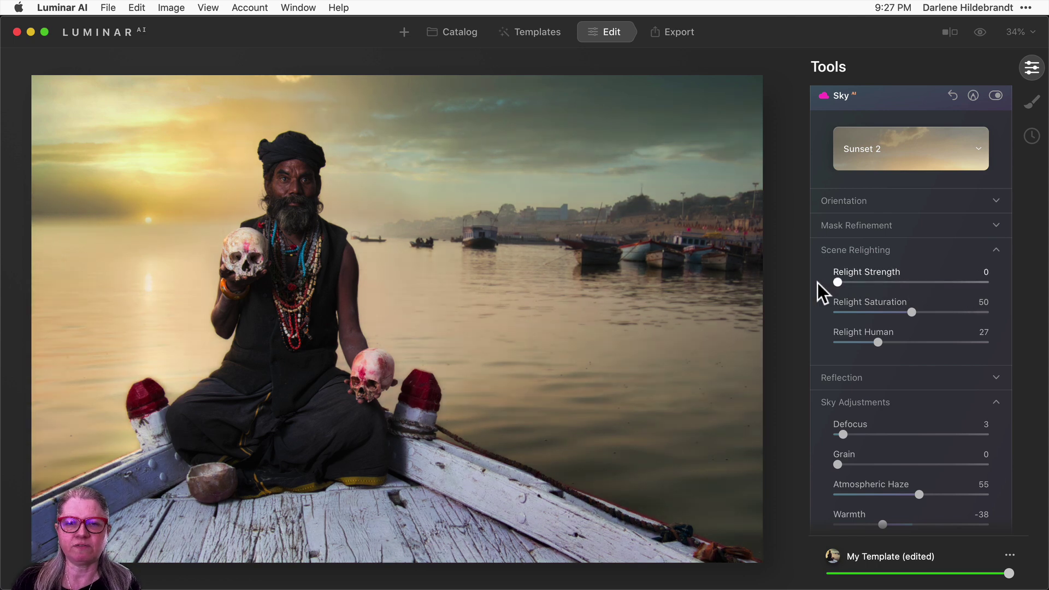
{"action": "left_click", "coordinate": [787, 284]}
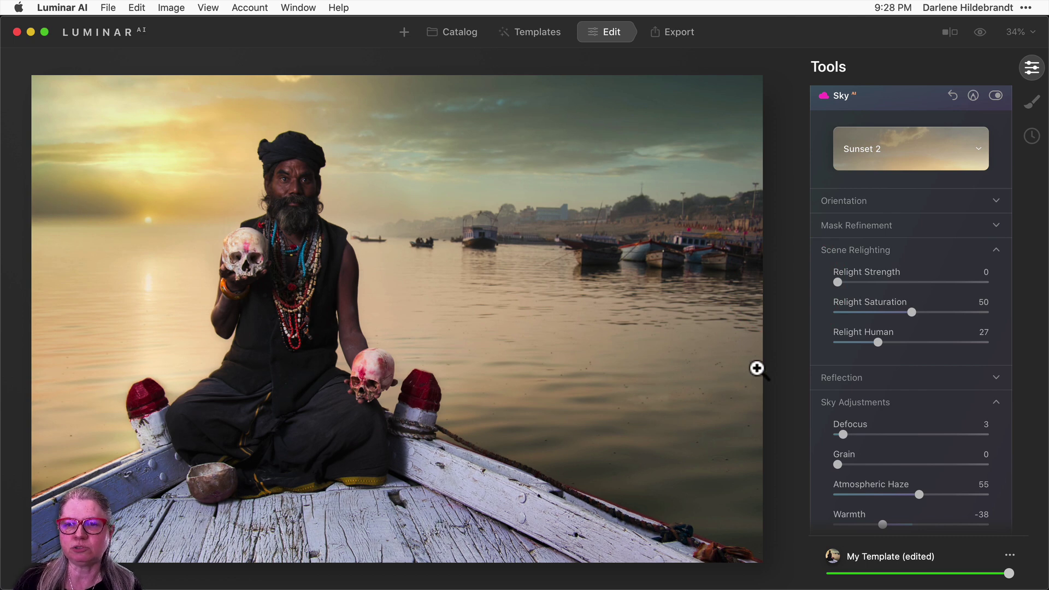
{"action": "left_click_drag", "start_coordinate": [836, 281], "coordinate": [944, 283]}
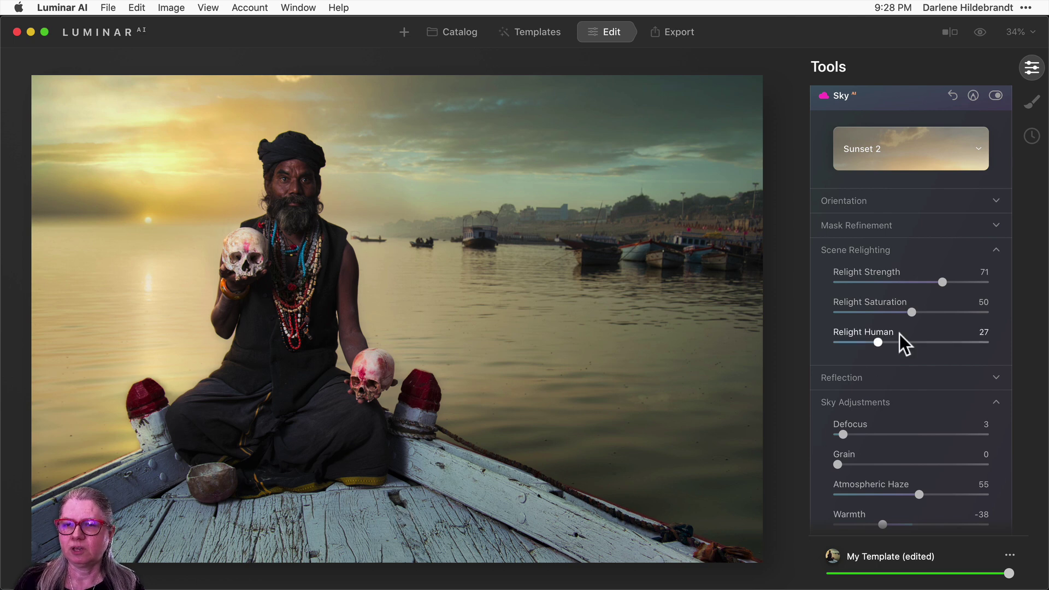
{"action": "left_click_drag", "start_coordinate": [942, 282], "coordinate": [949, 281]}
{"action": "left_click", "coordinate": [956, 282]}
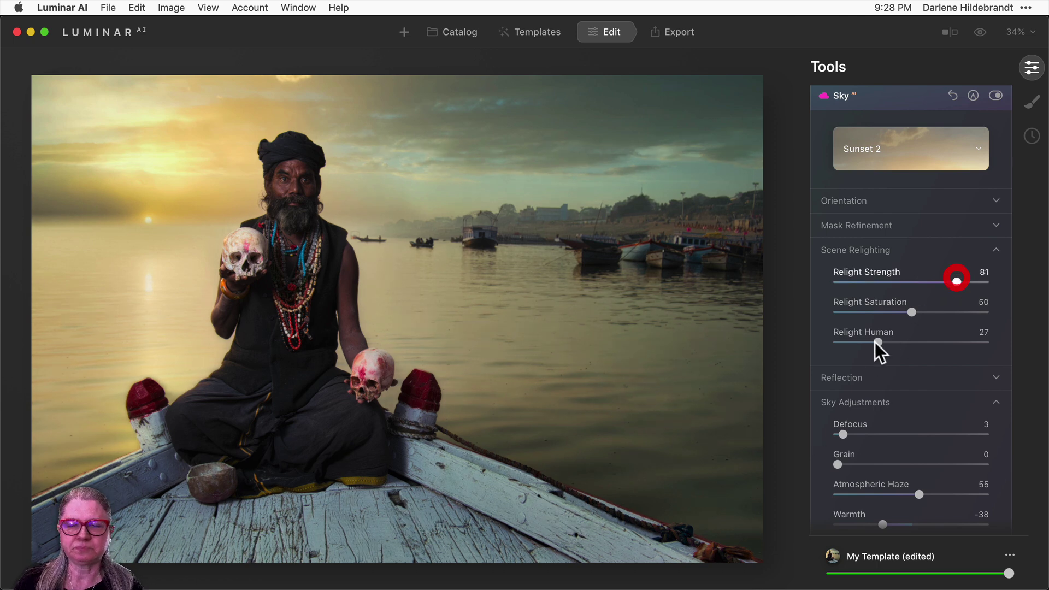
Set Relight Saturation to 41 and Relight Human to 70.
{"action": "left_click_drag", "start_coordinate": [908, 310], "coordinate": [897, 309]}
{"action": "left_click", "coordinate": [896, 309]}
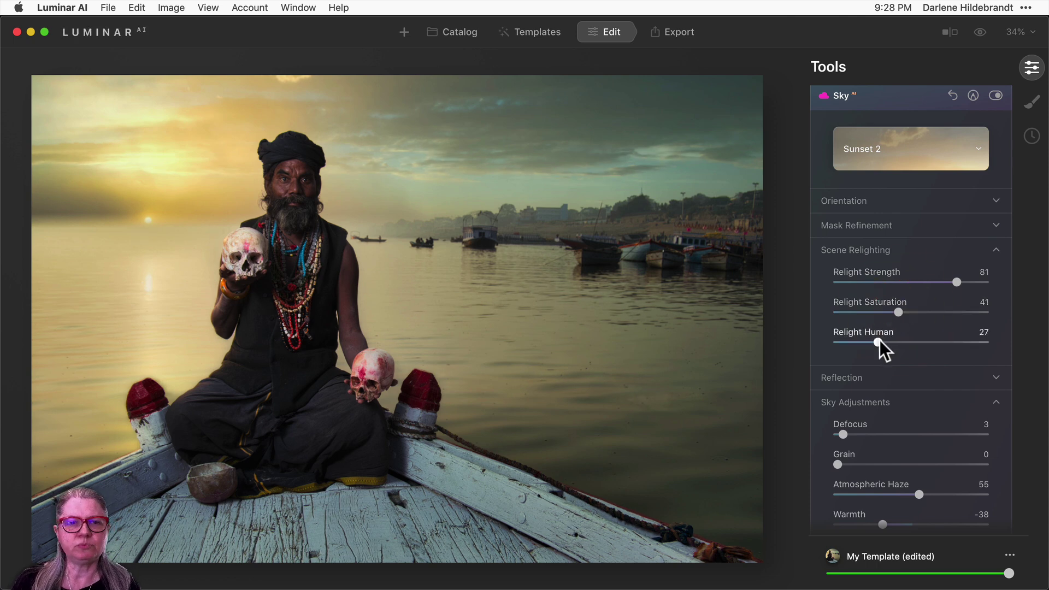
{"action": "left_click_drag", "start_coordinate": [879, 342], "coordinate": [839, 341]}
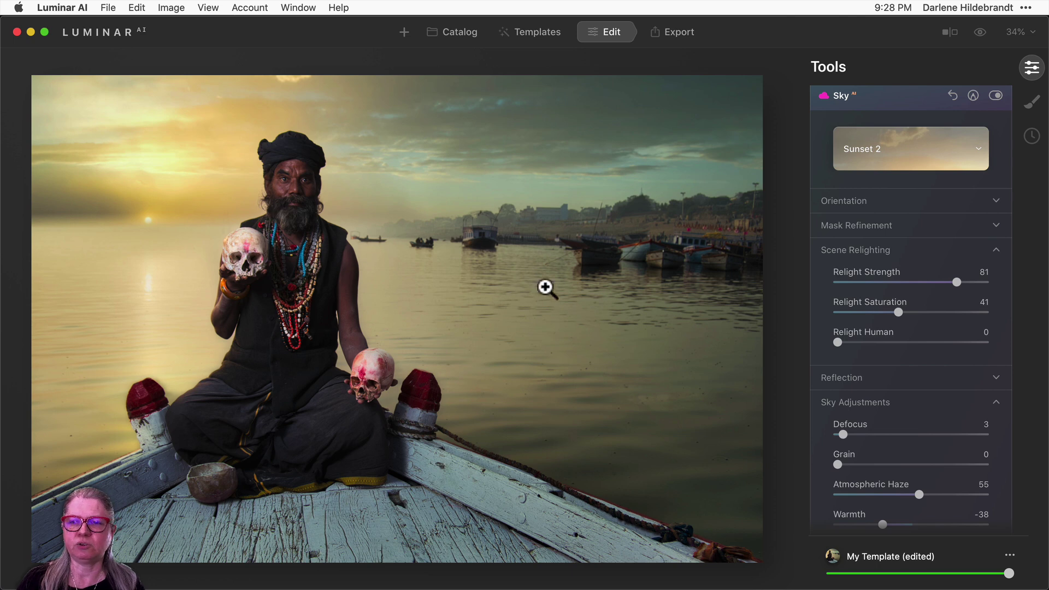
{"action": "left_click_drag", "start_coordinate": [837, 340], "coordinate": [941, 342]}
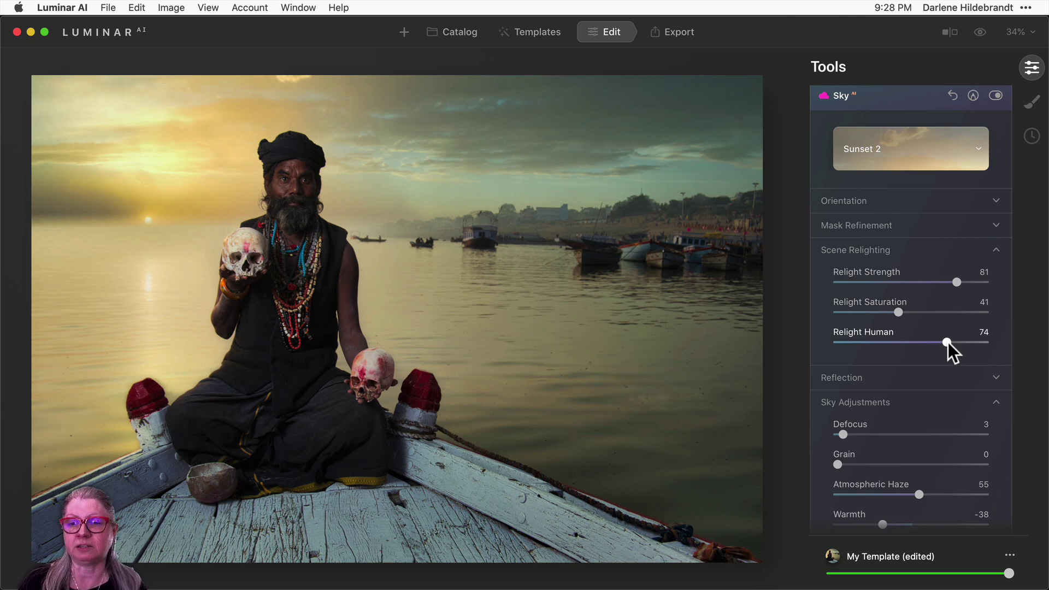
{"action": "left_click_drag", "start_coordinate": [948, 342], "coordinate": [940, 342]}
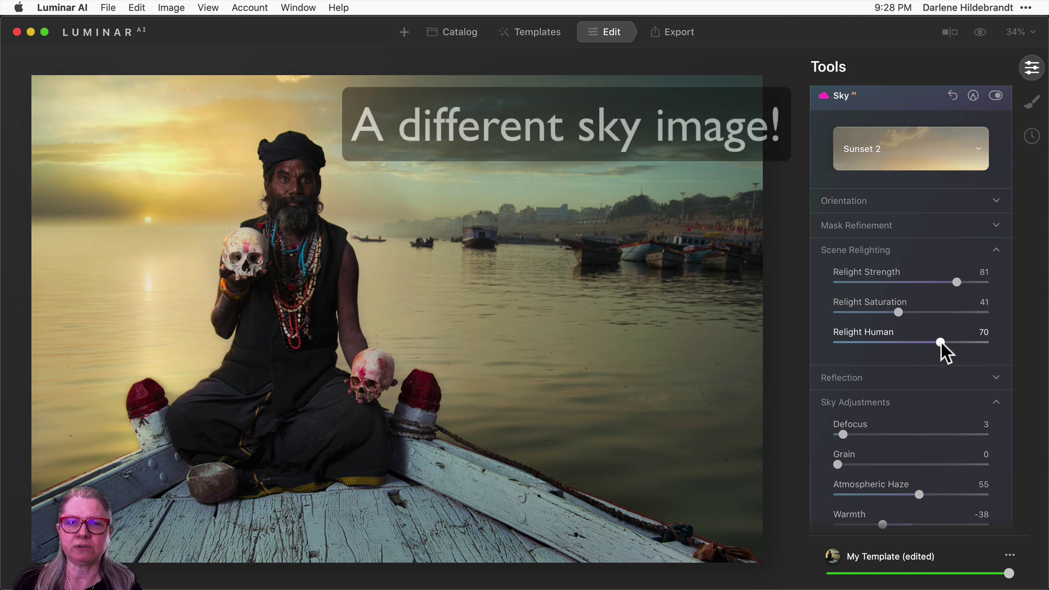
Swap the Sunset 2 sky for the Pink Streaks sky.
{"action": "left_click", "coordinate": [887, 148]}
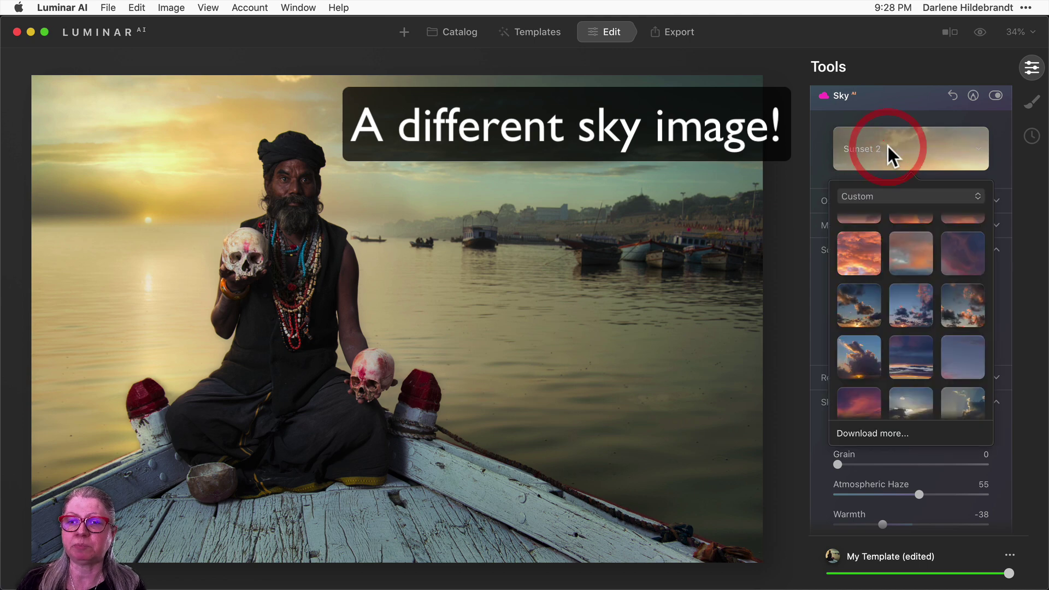
{"action": "scroll", "coordinate": [904, 305], "scroll_direction": "down", "scroll_amount": 10}
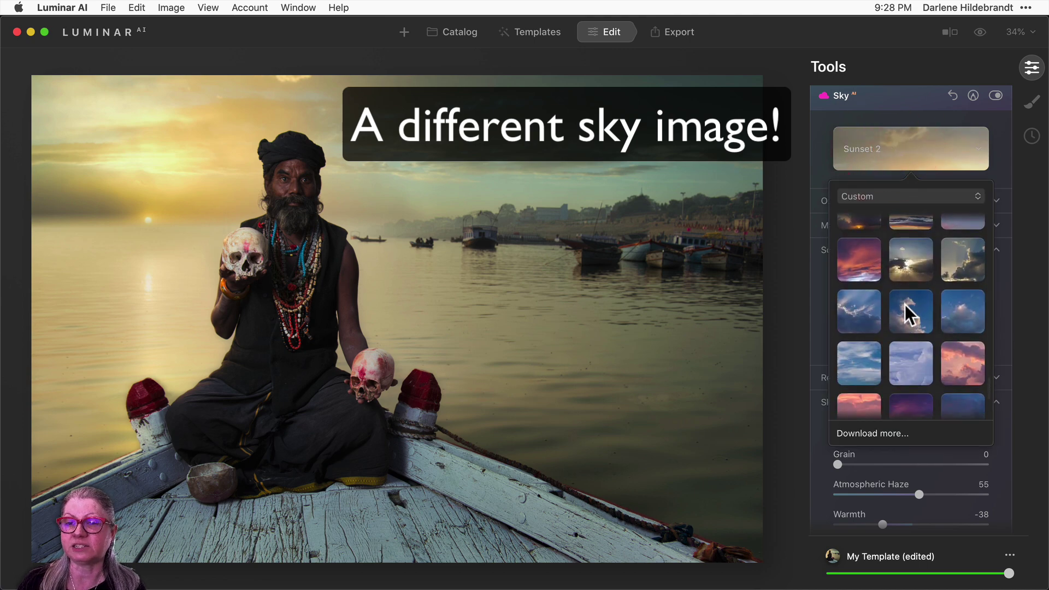
{"action": "left_click", "coordinate": [904, 308]}
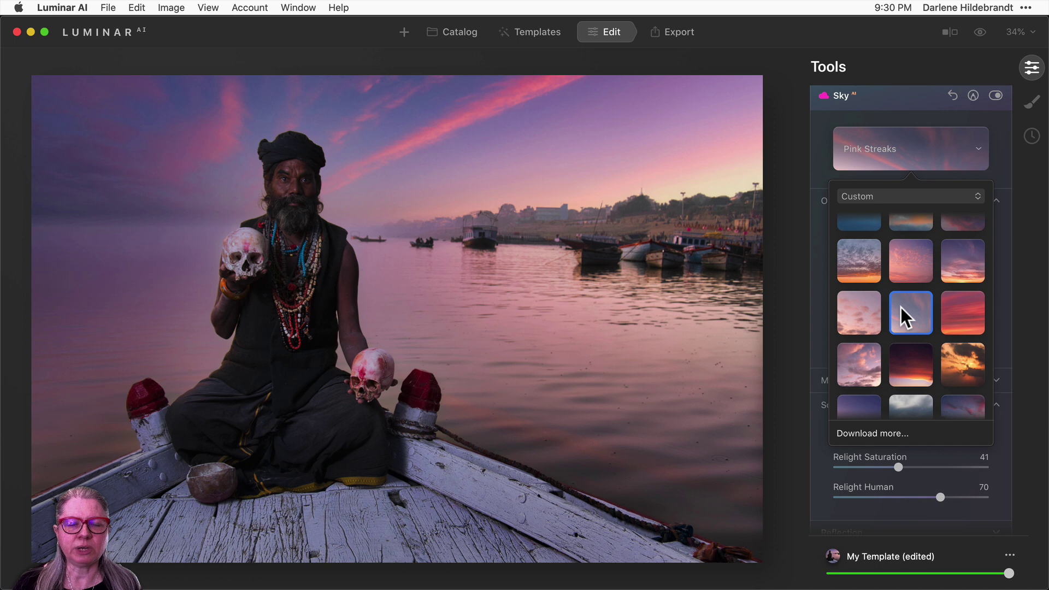
Unflip the Pink Streaks sky and set its Horizontal Offset to -27.
{"action": "left_click", "coordinate": [819, 154]}
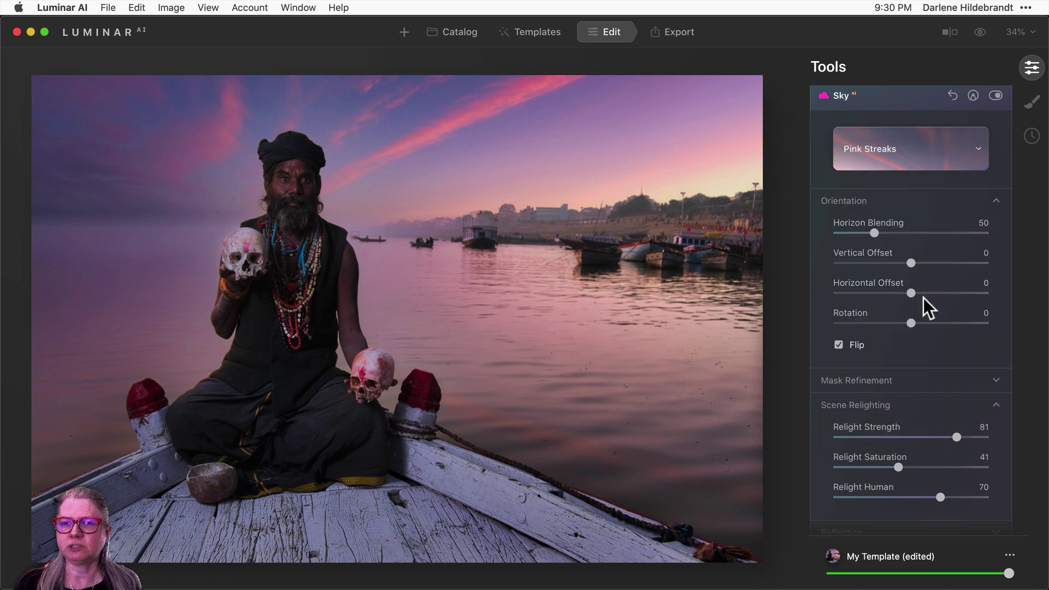
{"action": "left_click", "coordinate": [838, 343]}
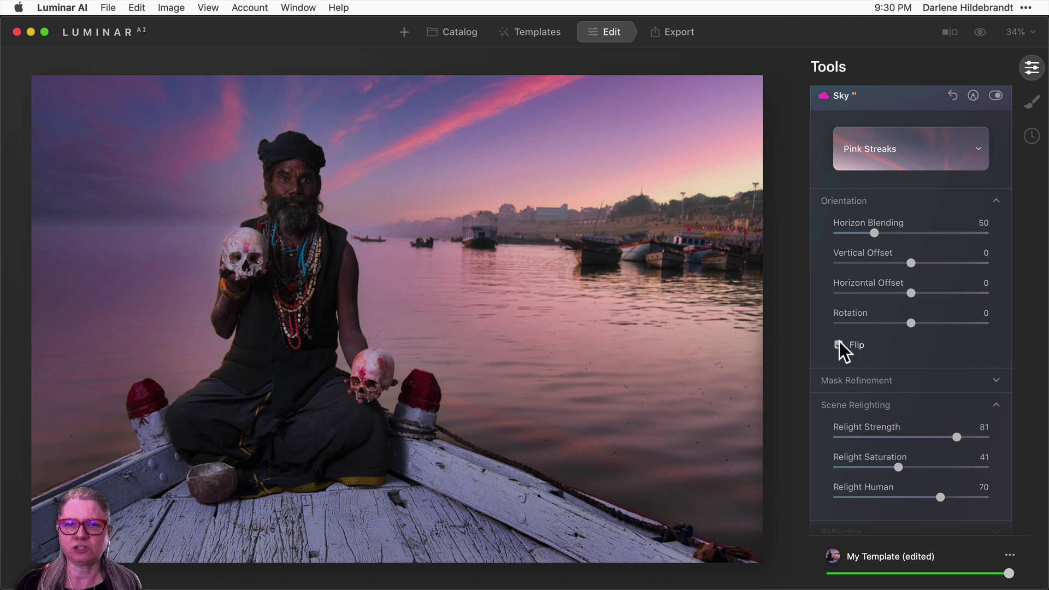
{"action": "left_click", "coordinate": [838, 344]}
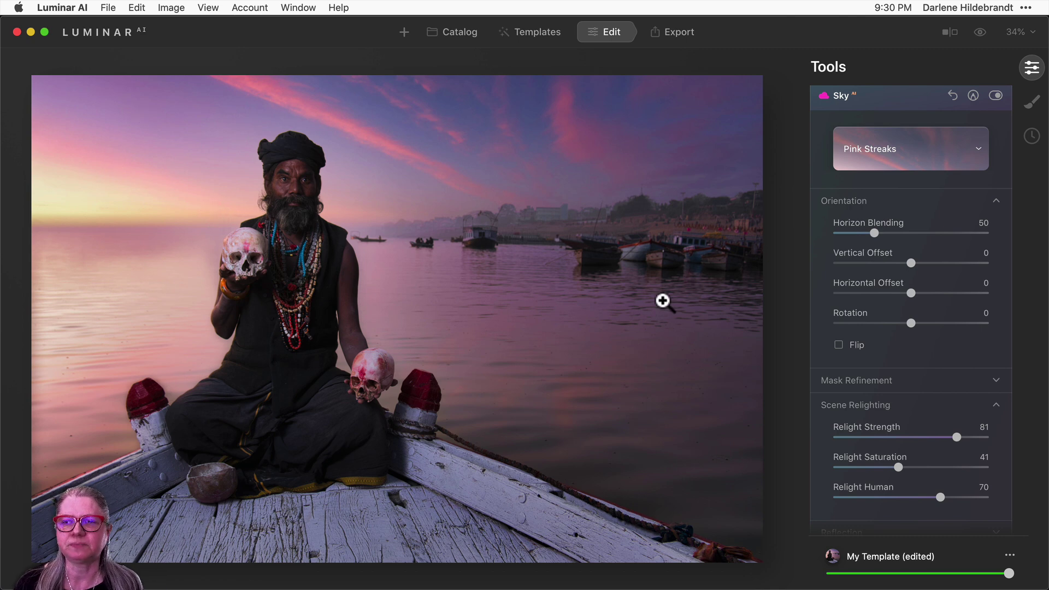
{"action": "left_click_drag", "start_coordinate": [910, 293], "coordinate": [891, 291]}
Set Relight Strength to 76 and Relight Human to 73.
{"action": "scroll", "coordinate": [909, 263], "scroll_direction": "down", "scroll_amount": 5}
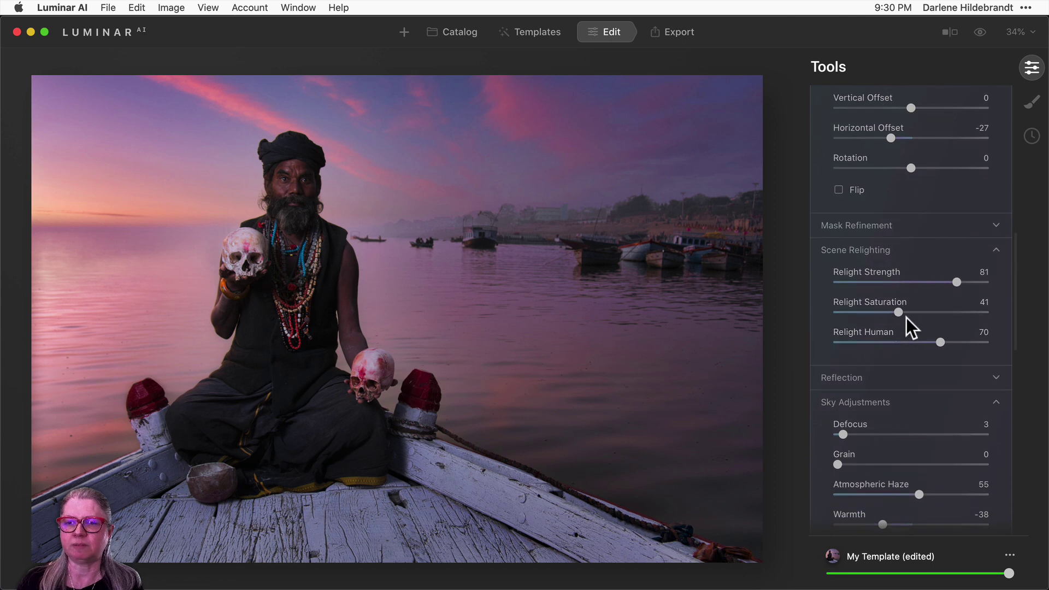
{"action": "mouse_move", "coordinate": [953, 282]}
{"action": "left_mouse_down"}
{"action": "mouse_move", "coordinate": [844, 282]}
{"action": "mouse_move", "coordinate": [945, 283]}
{"action": "left_mouse_up"}
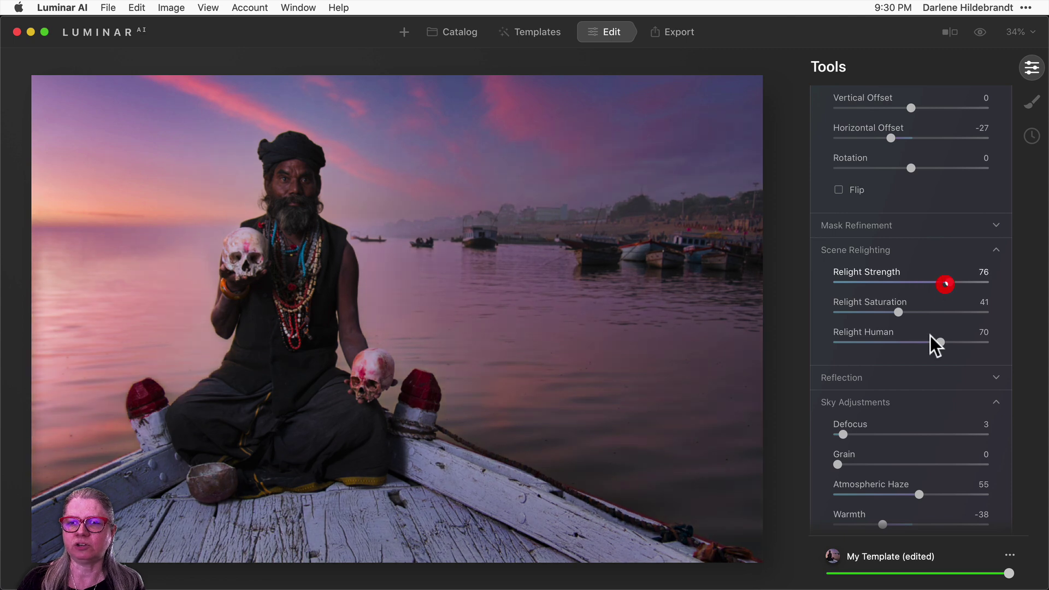
{"action": "mouse_move", "coordinate": [939, 344]}
{"action": "left_mouse_down"}
{"action": "mouse_move", "coordinate": [848, 340]}
{"action": "mouse_move", "coordinate": [943, 340]}
{"action": "left_mouse_up"}
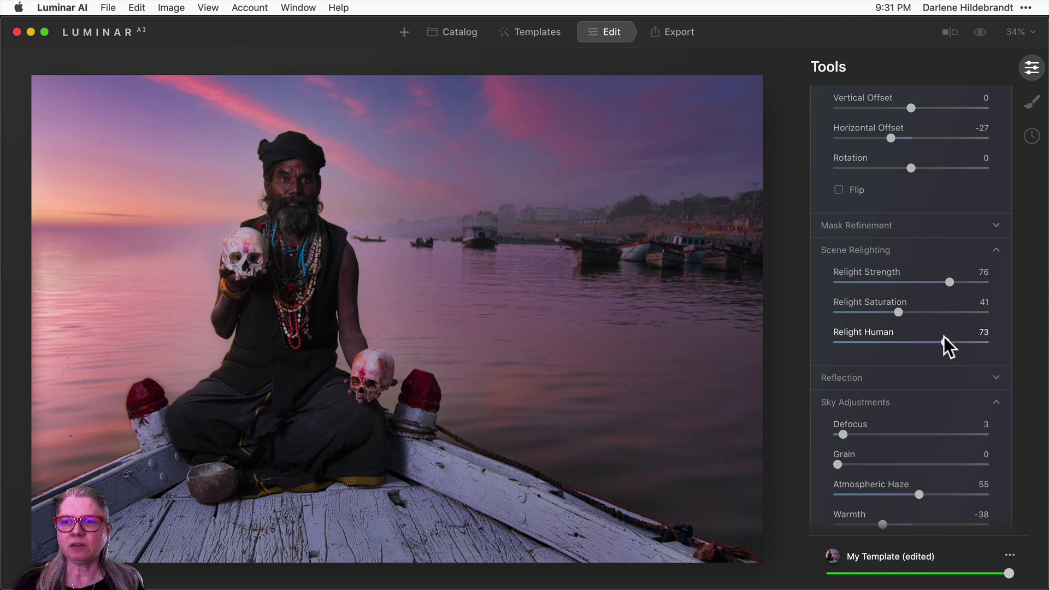
Inspect the boats and water at 100% and reset sky Defocus to 0.
{"action": "scroll", "coordinate": [944, 337], "scroll_direction": "down", "scroll_amount": 5}
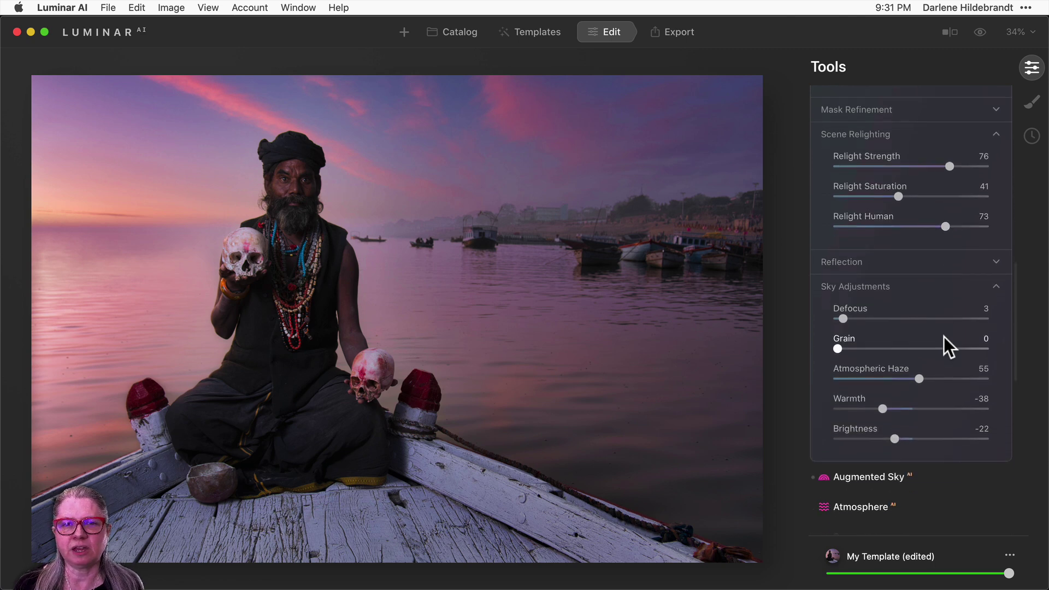
{"action": "left_click", "coordinate": [433, 201]}
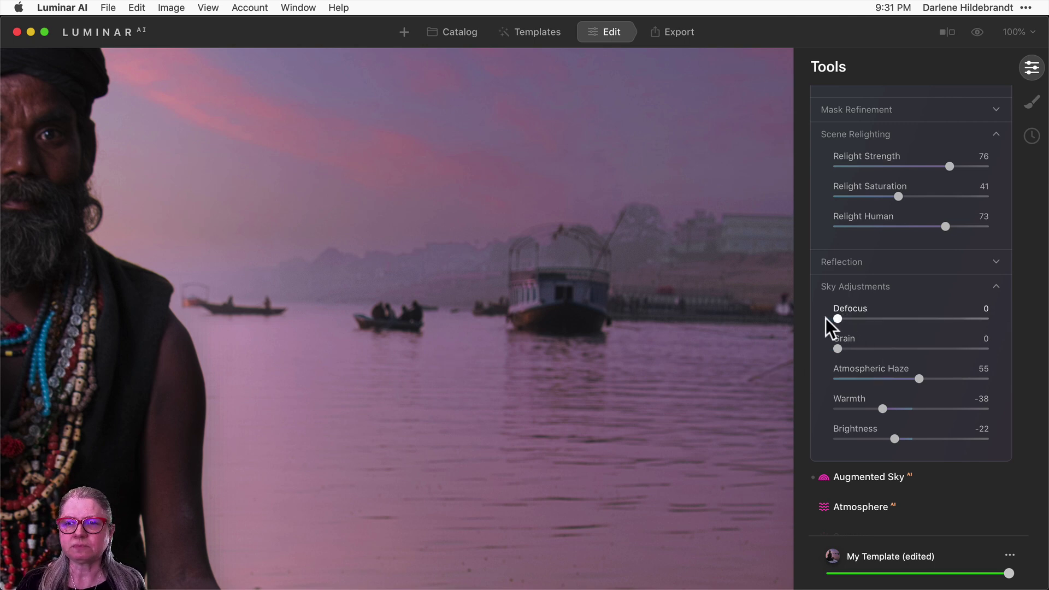
{"action": "double_click", "coordinate": [844, 319]}
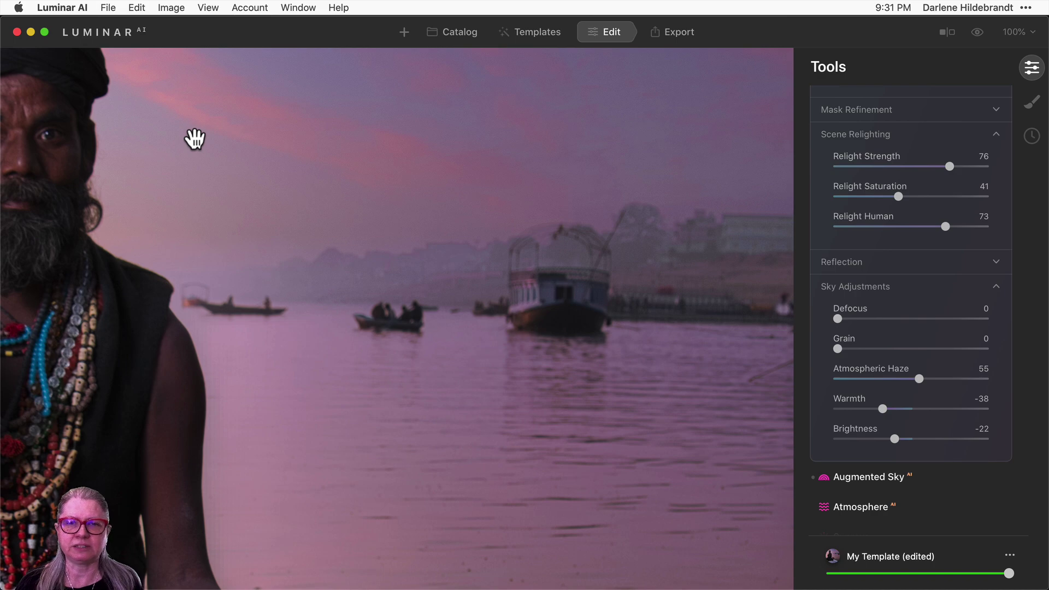
{"action": "left_click", "coordinate": [918, 378]}
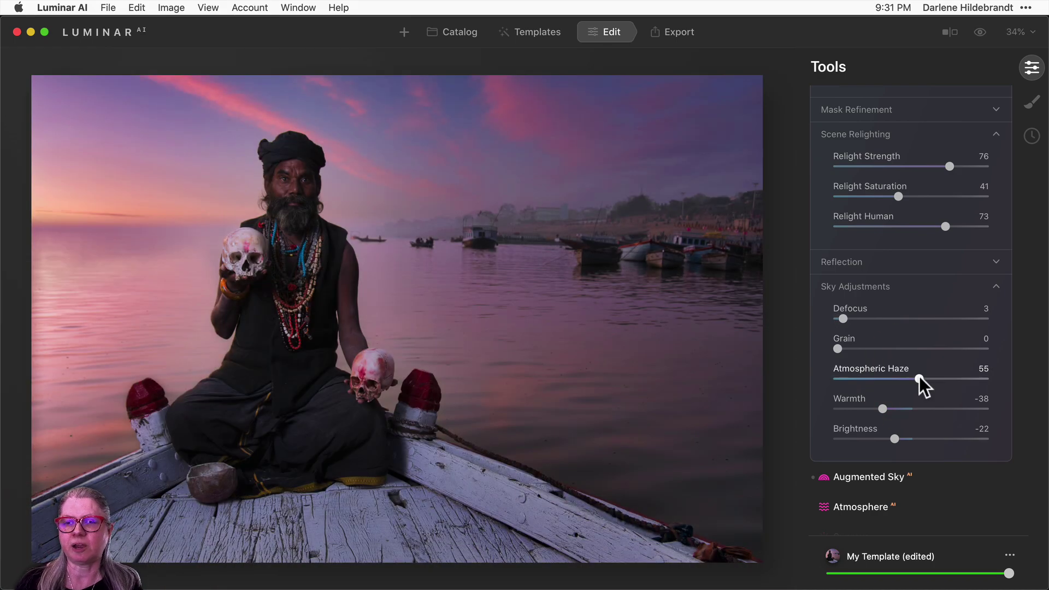
Set sky Atmospheric Haze 22, Warmth -13 and Brightness 0.
{"action": "left_click_drag", "start_coordinate": [918, 378], "coordinate": [869, 373]}
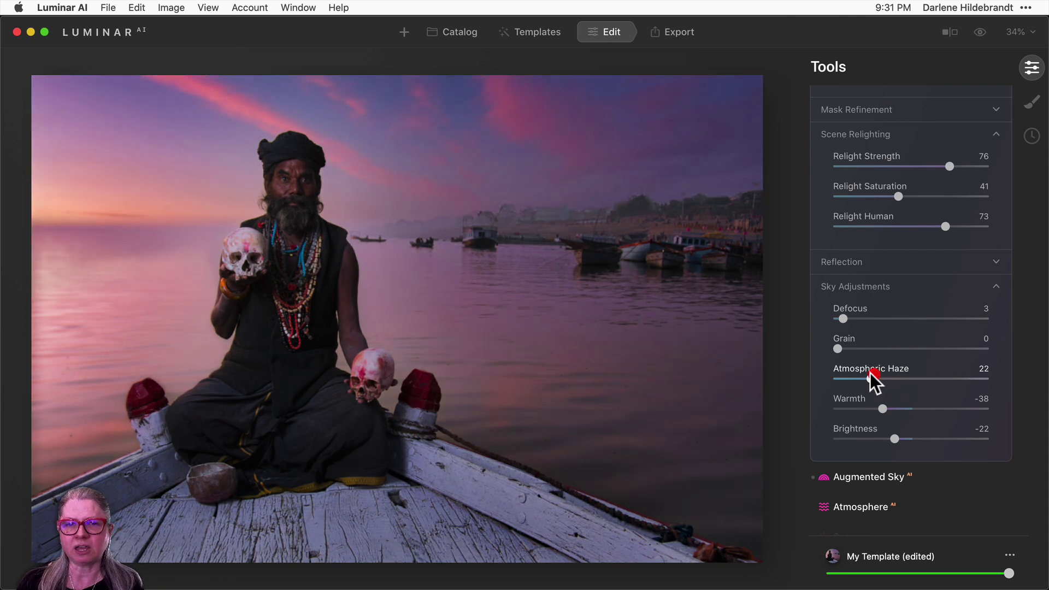
{"action": "double_click", "coordinate": [880, 405]}
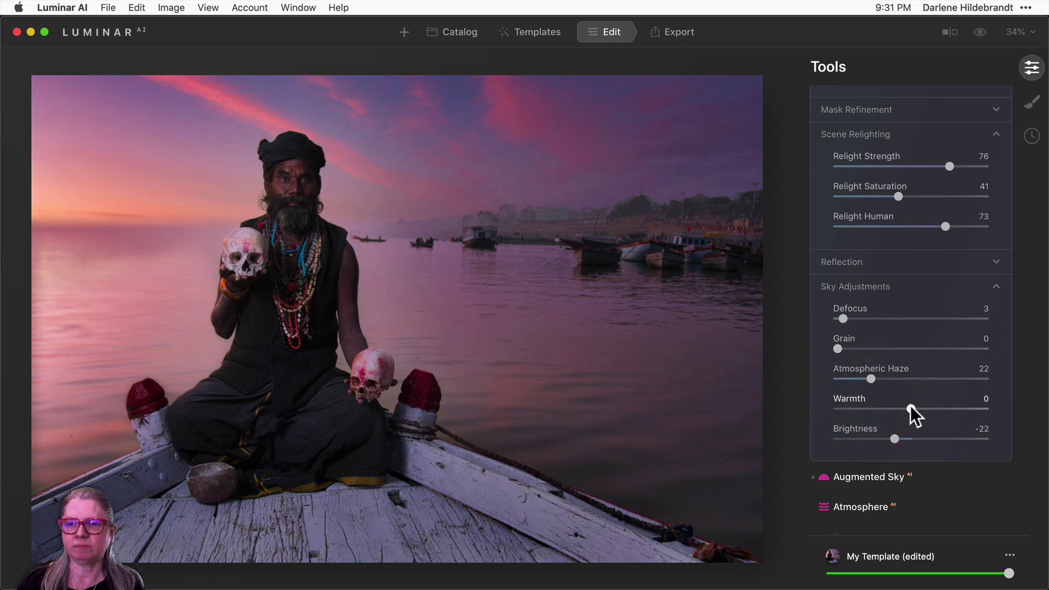
{"action": "left_click_drag", "start_coordinate": [911, 406], "coordinate": [900, 405]}
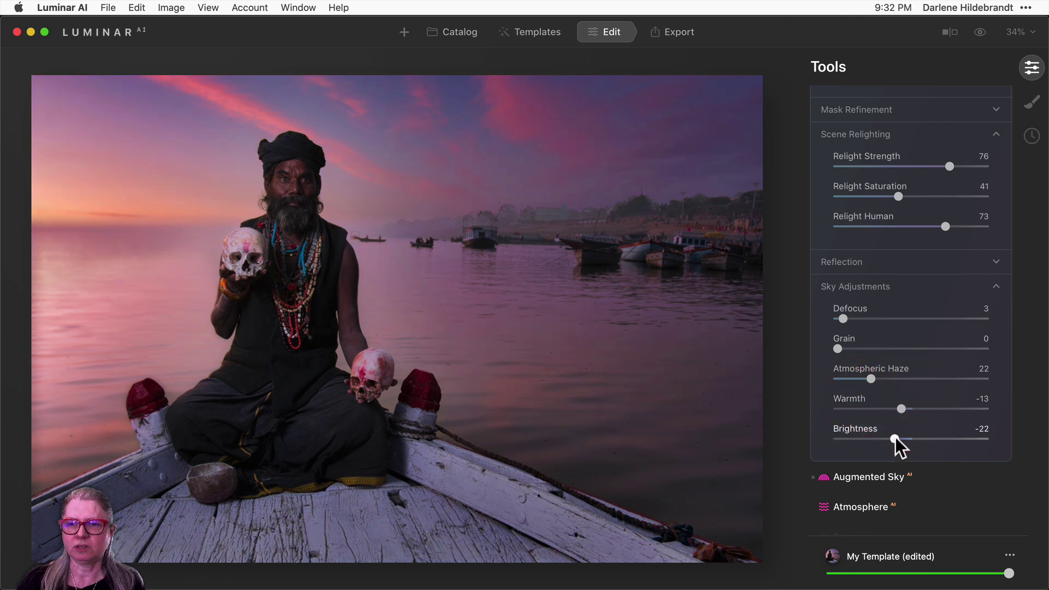
{"action": "double_click", "coordinate": [894, 436]}
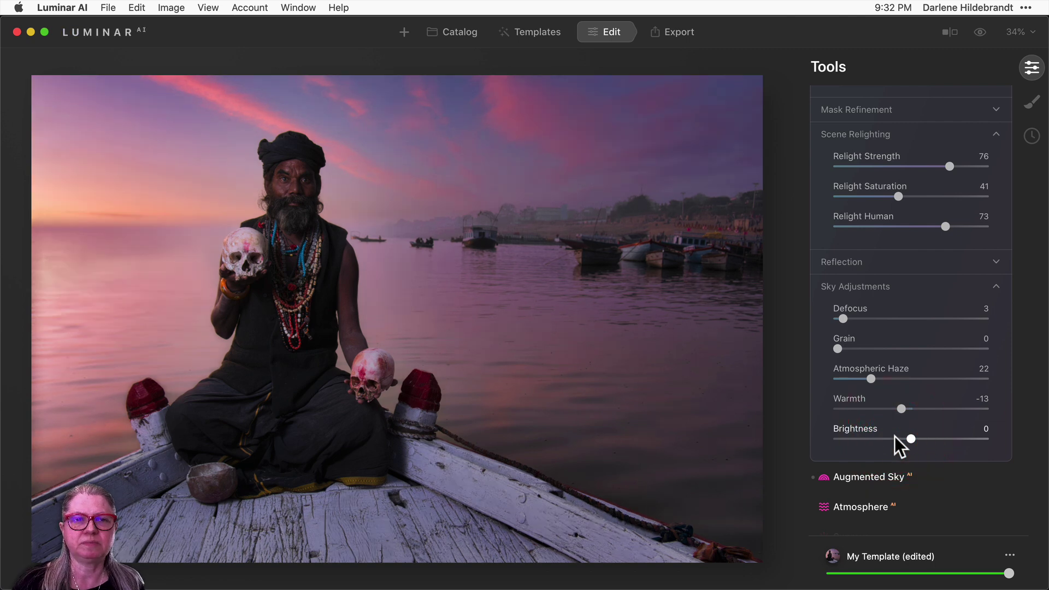
{"action": "scroll", "coordinate": [894, 436], "scroll_direction": "up", "scroll_amount": 1}
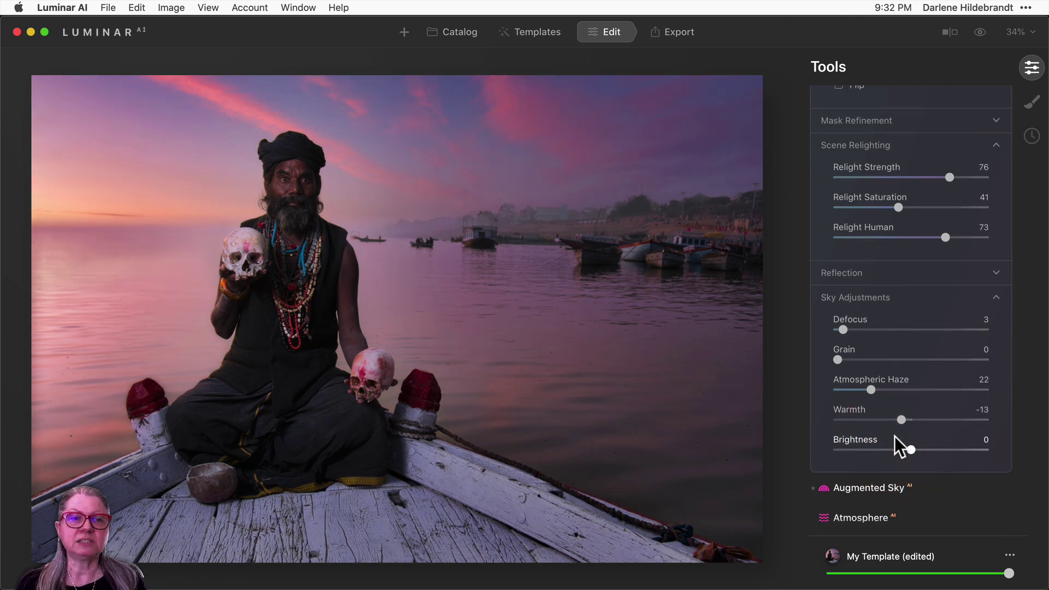
{"action": "scroll", "coordinate": [894, 435], "scroll_direction": "up", "scroll_amount": 10}
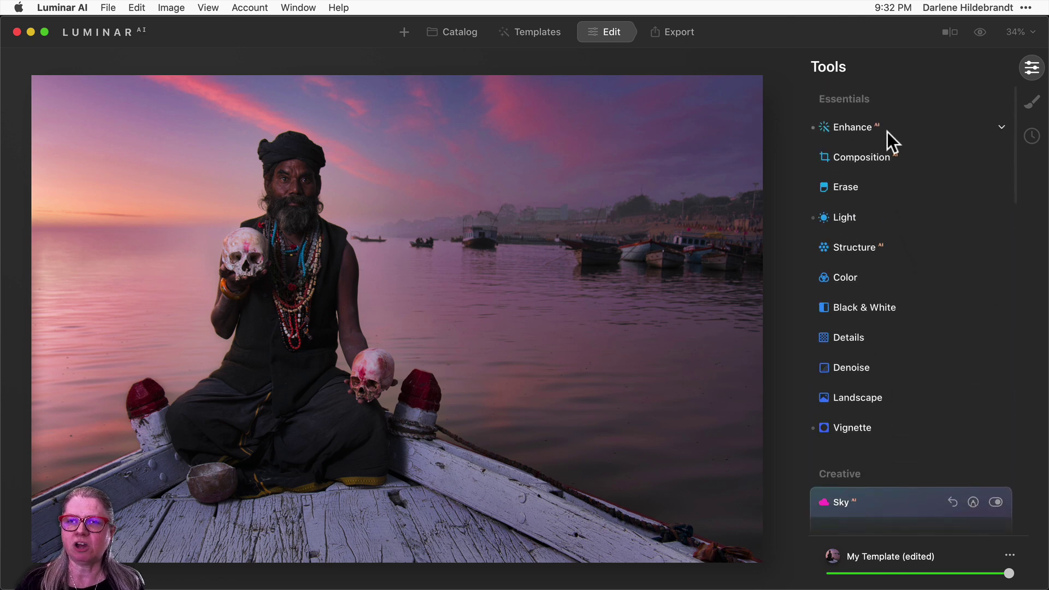
Raise Enhance AI's Sky Enhancer to 30 to enrich the pink sky.
{"action": "left_click", "coordinate": [894, 131]}
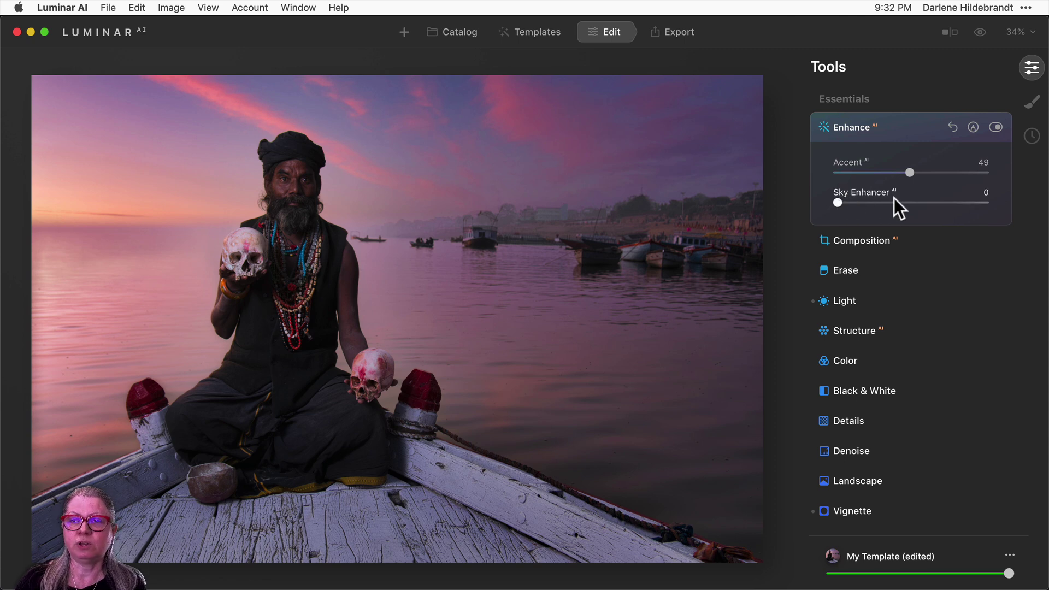
{"action": "left_click_drag", "start_coordinate": [836, 201], "coordinate": [881, 197]}
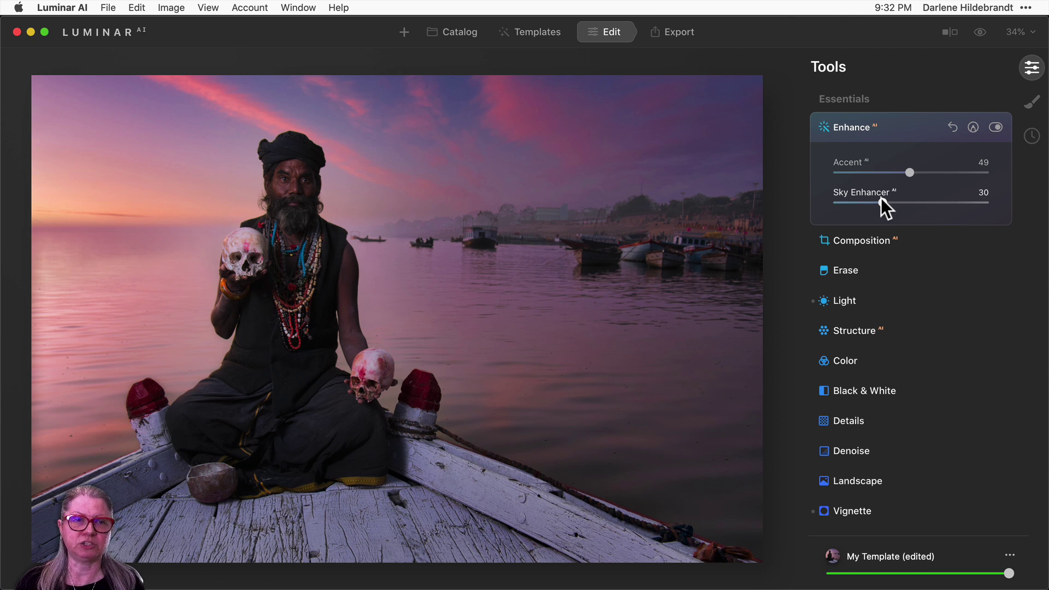
{"action": "scroll", "coordinate": [876, 241], "scroll_direction": "down", "scroll_amount": 10}
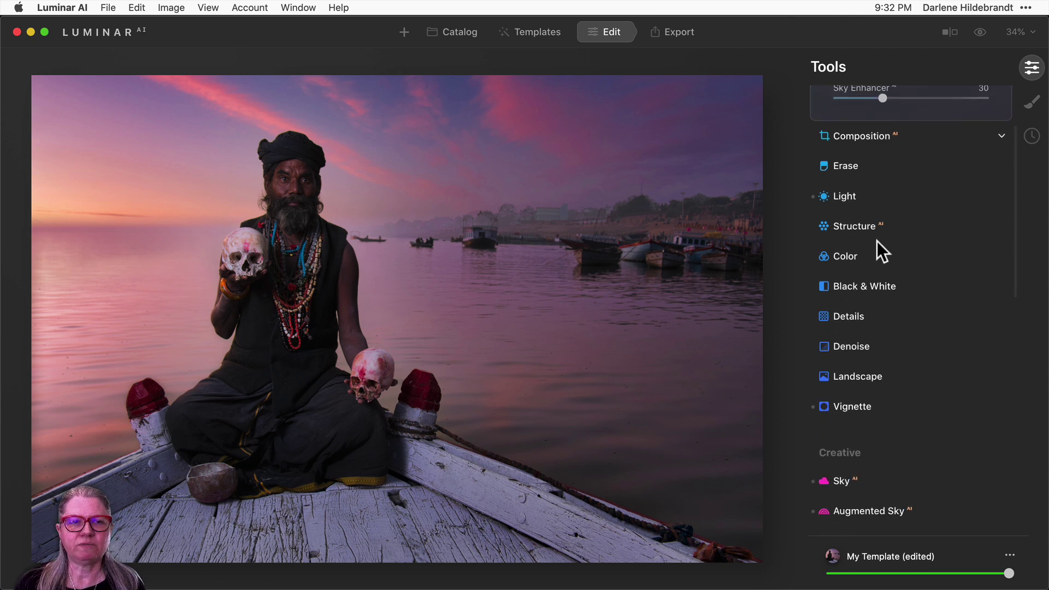
Add the Birds 1 flock from Augmented Sky AI above the river.
{"action": "left_click", "coordinate": [874, 241]}
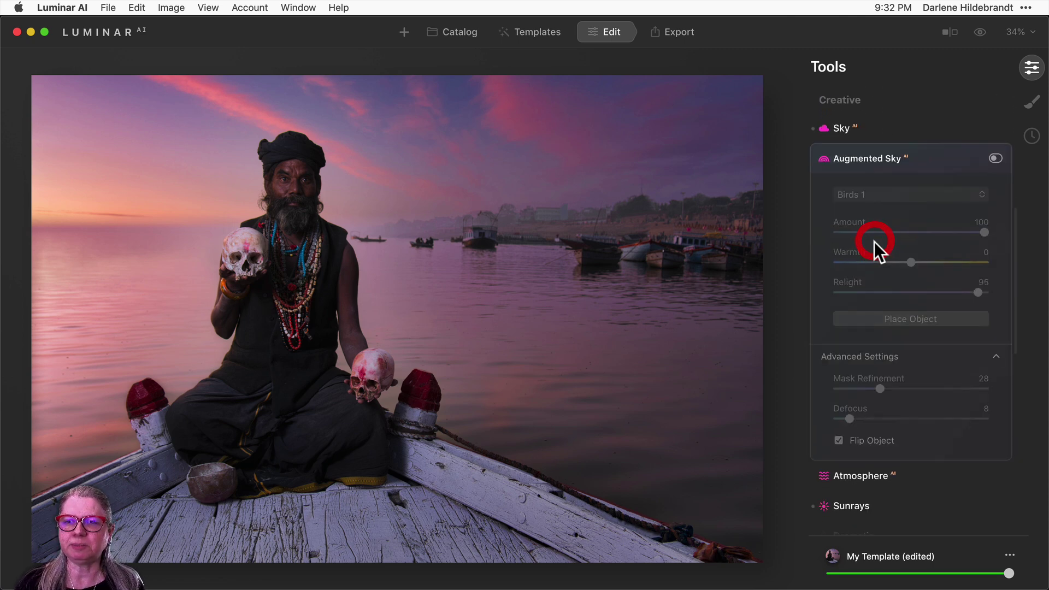
{"action": "left_click", "coordinate": [927, 159]}
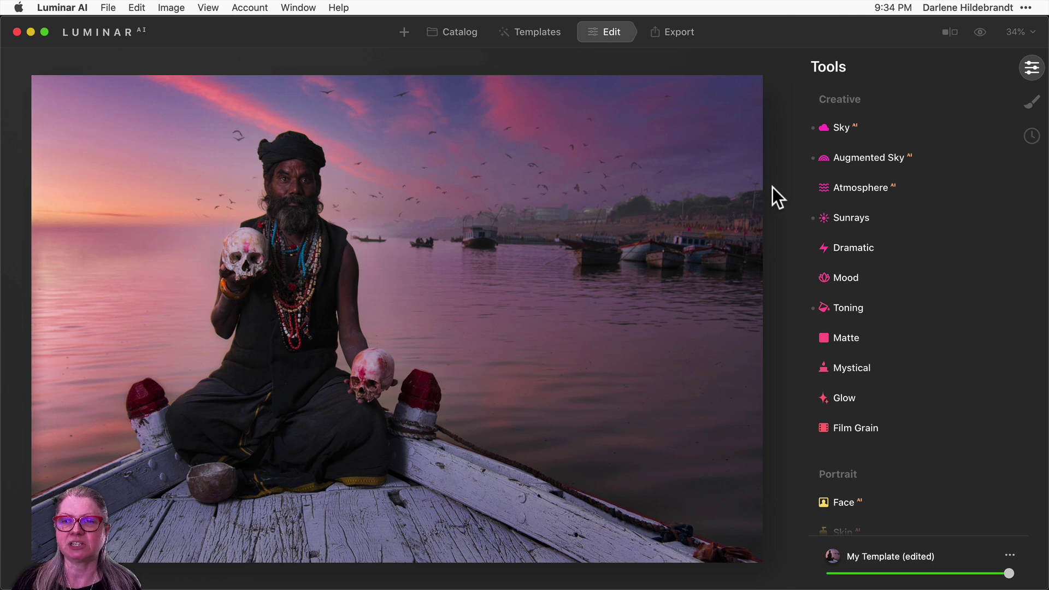
Reopen Sky AI's Pink Streaks gallery and show the sky category list.
{"action": "left_click", "coordinate": [874, 132]}
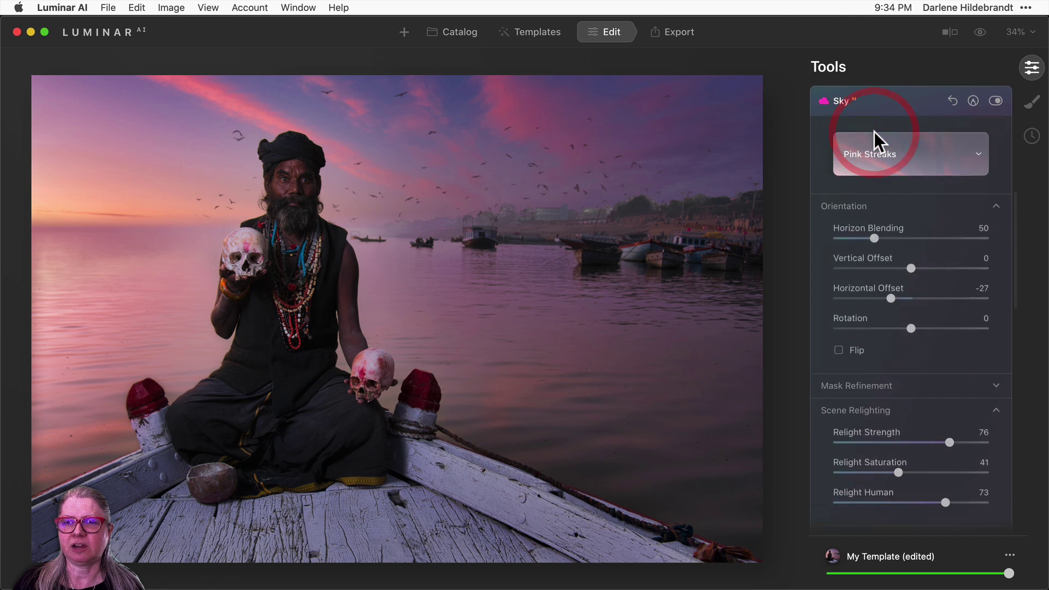
{"action": "left_click", "coordinate": [903, 171]}
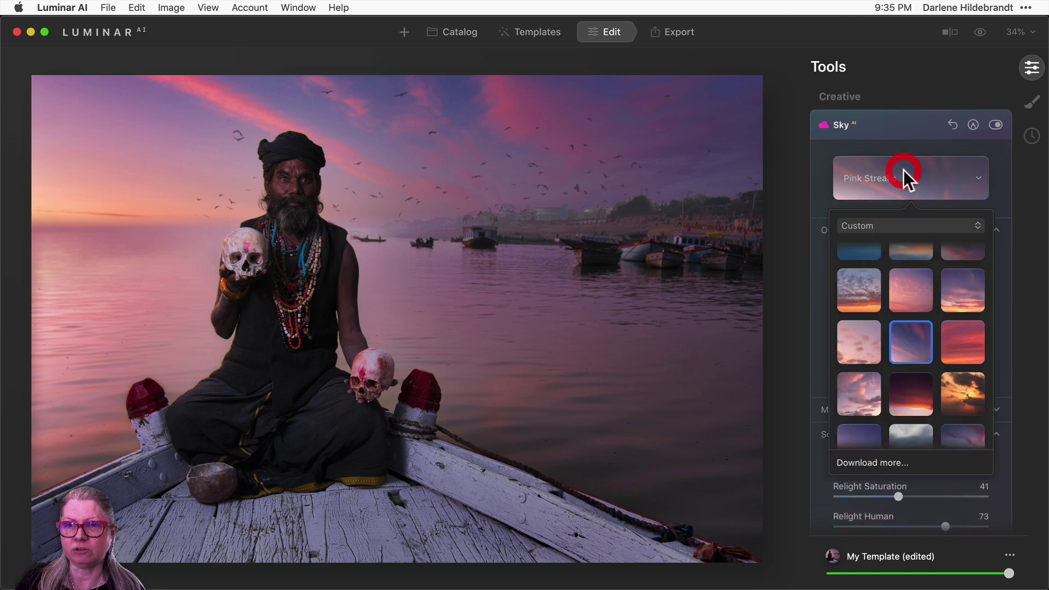
{"action": "left_click", "coordinate": [887, 224]}
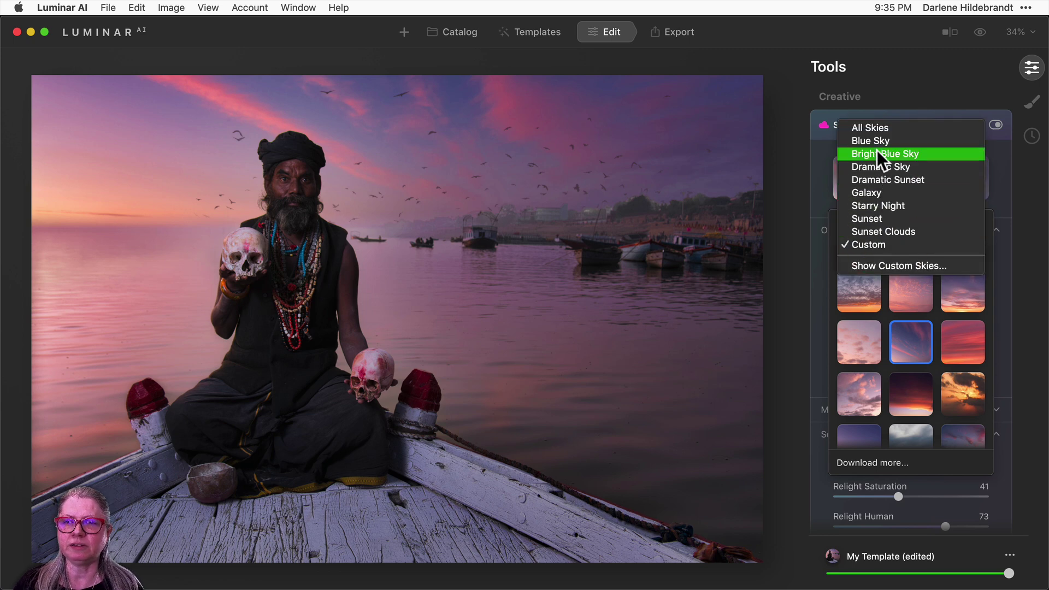
Reveal the custom skies folder in Finder and list the DPM pack 1 sky files.
{"action": "left_click", "coordinate": [889, 263]}
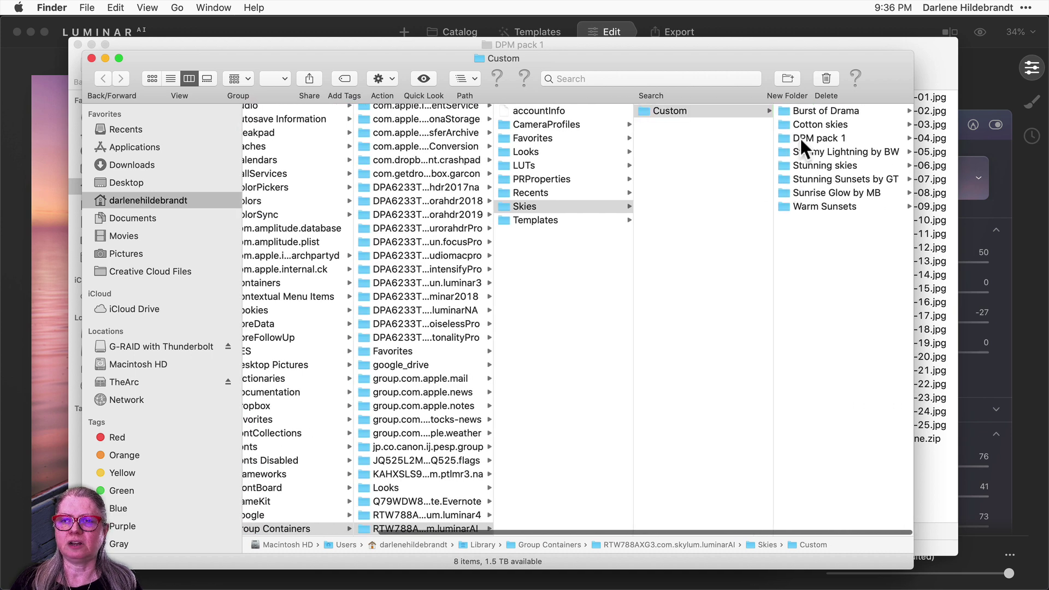
{"action": "left_click", "coordinate": [800, 138]}
{"action": "left_click_drag", "start_coordinate": [914, 159], "coordinate": [972, 159]}
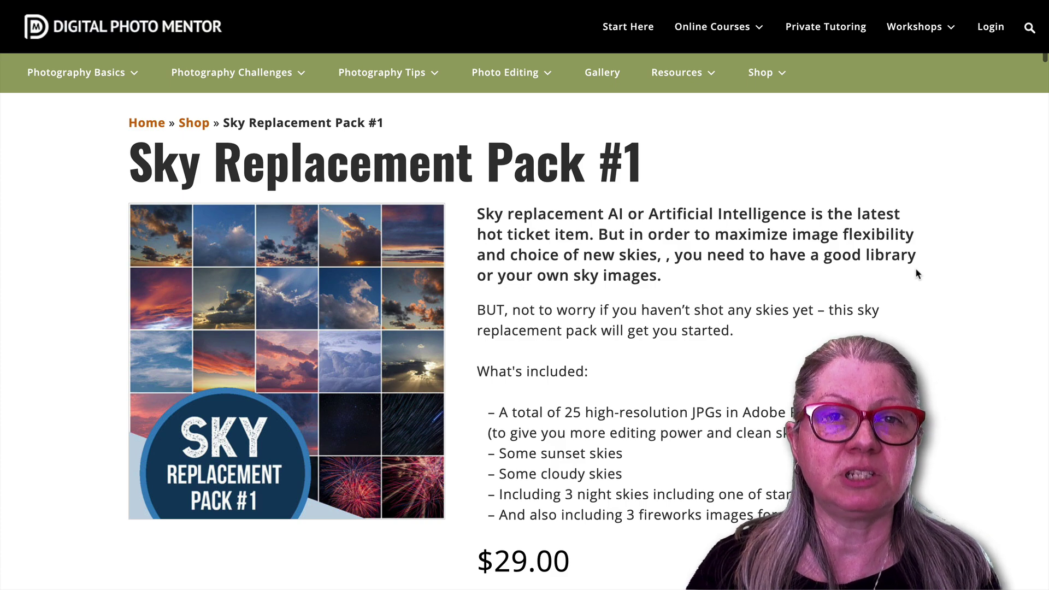
Scroll the Sky Replacement Pack #1 page down to its sample sky image grid.
{"action": "scroll", "coordinate": [916, 269], "scroll_direction": "down", "scroll_amount": 2}
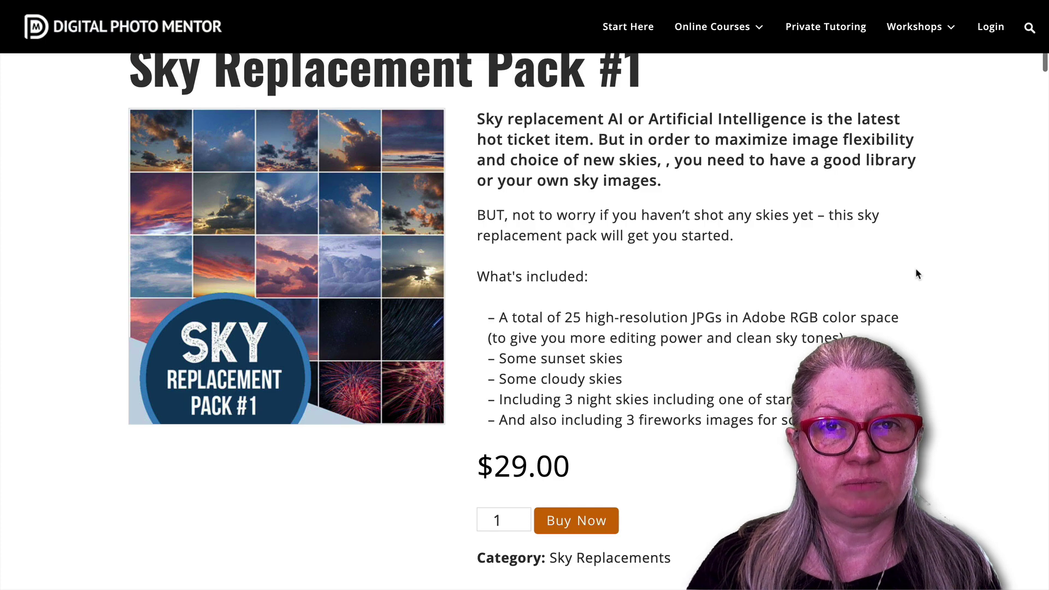
{"action": "scroll", "coordinate": [917, 273], "scroll_direction": "down", "scroll_amount": 3}
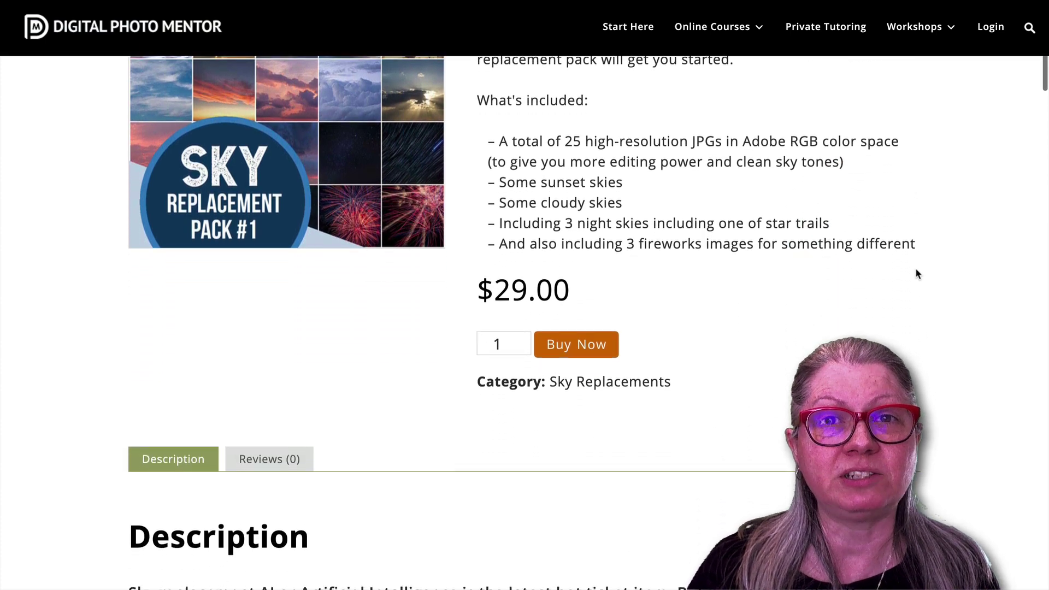
{"action": "scroll", "coordinate": [917, 273], "scroll_direction": "down", "scroll_amount": 3}
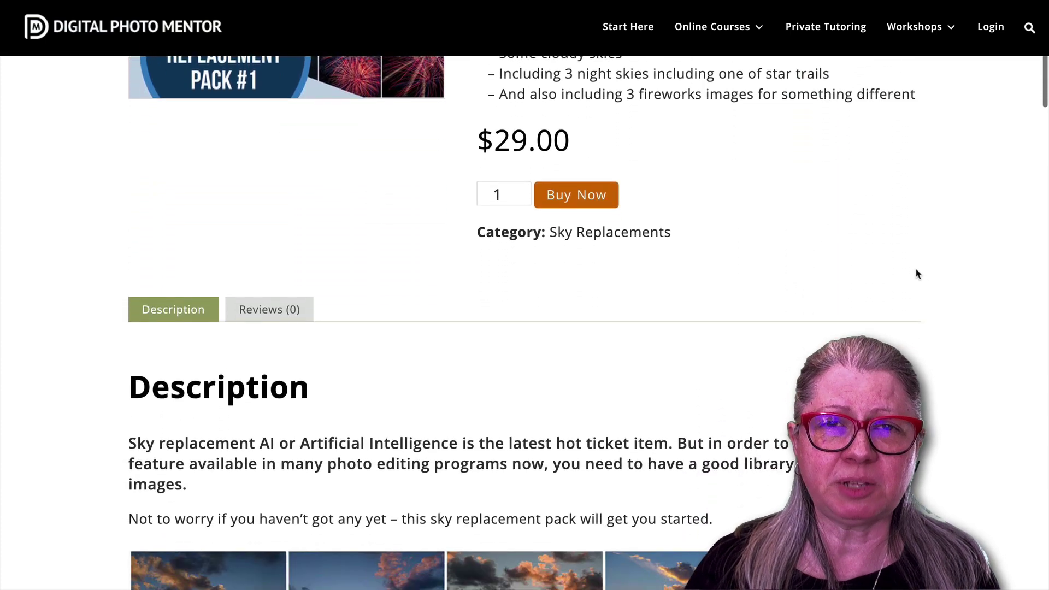
{"action": "scroll", "coordinate": [917, 272], "scroll_direction": "down", "scroll_amount": 3}
{"action": "scroll", "coordinate": [917, 273], "scroll_direction": "down", "scroll_amount": 4}
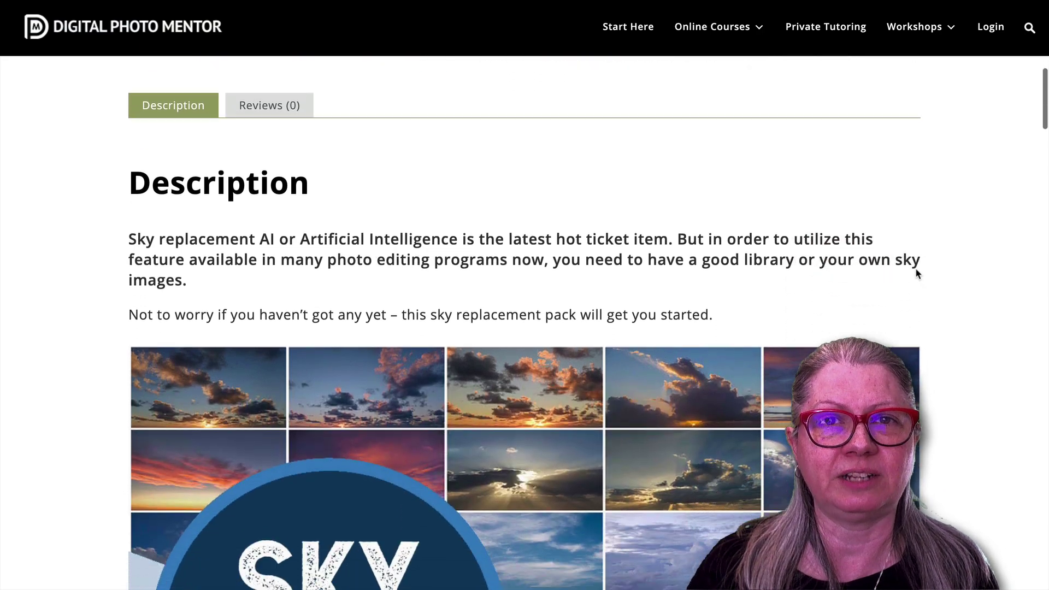
{"action": "scroll", "coordinate": [917, 273], "scroll_direction": "down", "scroll_amount": 1}
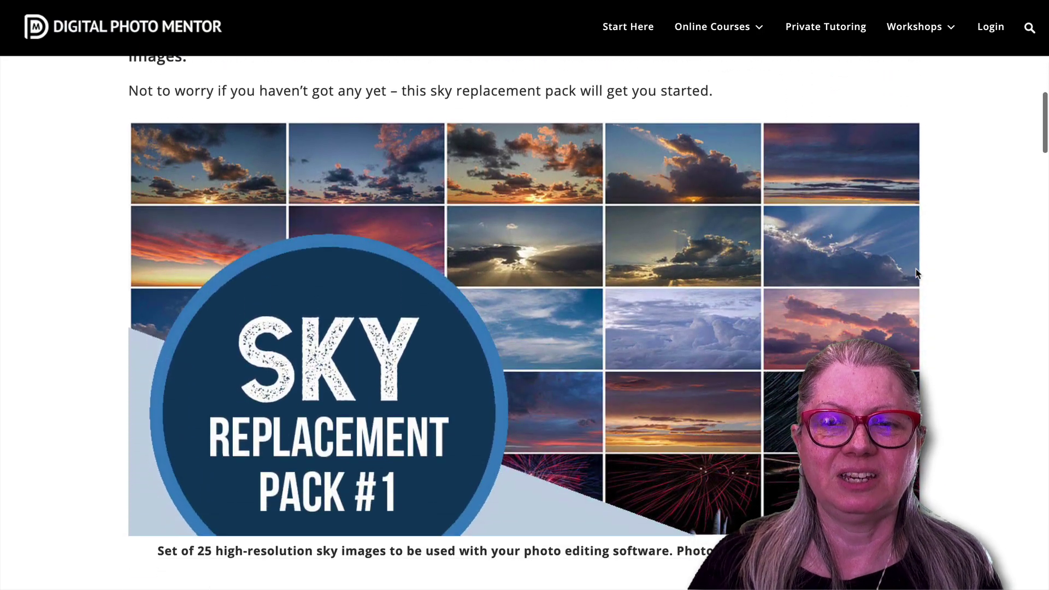
{"action": "scroll", "coordinate": [917, 273], "scroll_direction": "down", "scroll_amount": 1}
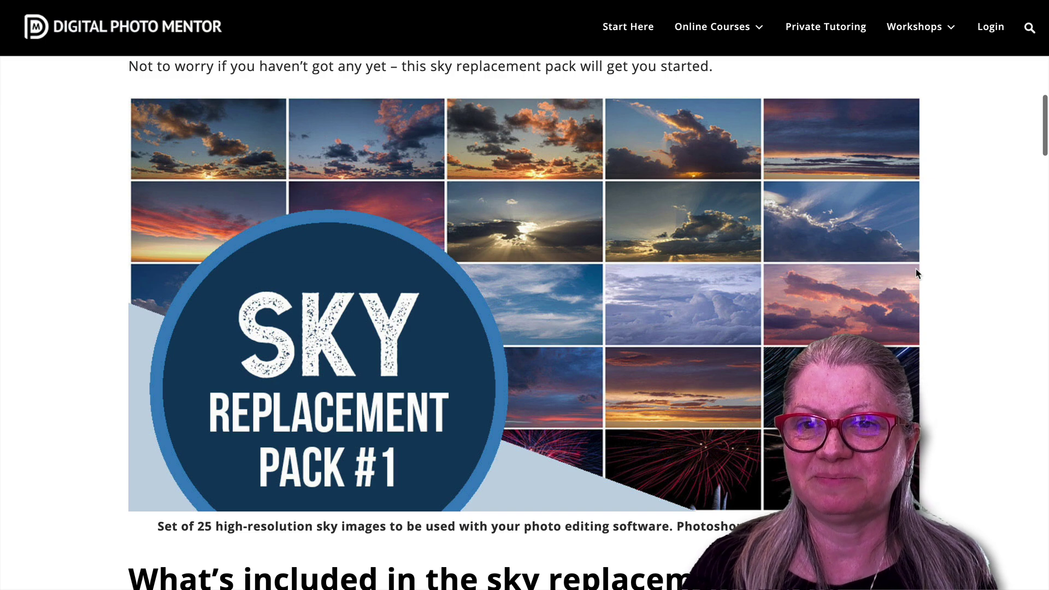
{"action": "scroll", "coordinate": [917, 273], "scroll_direction": "down", "scroll_amount": 1}
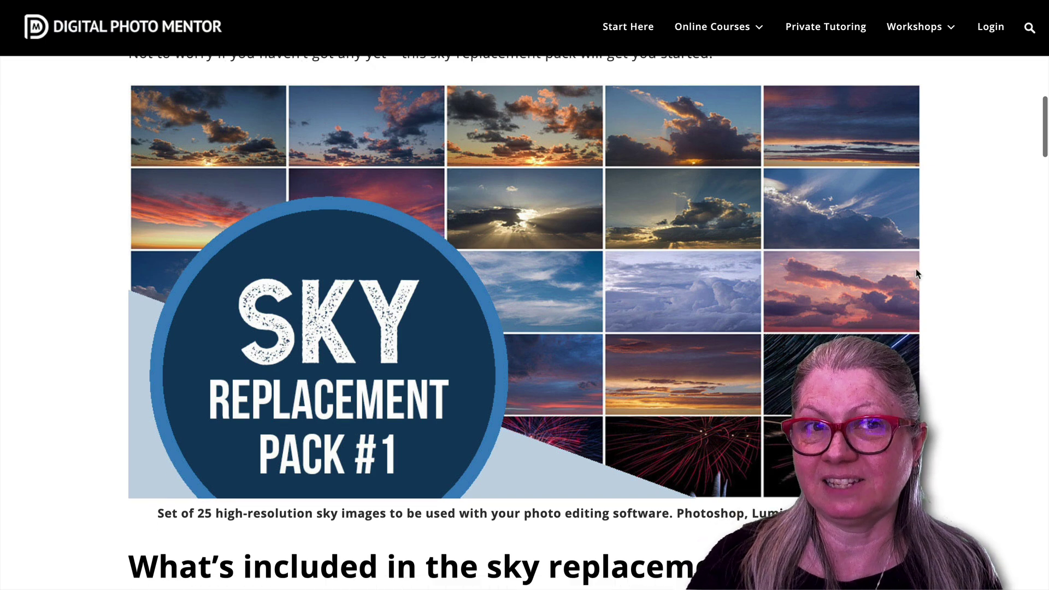